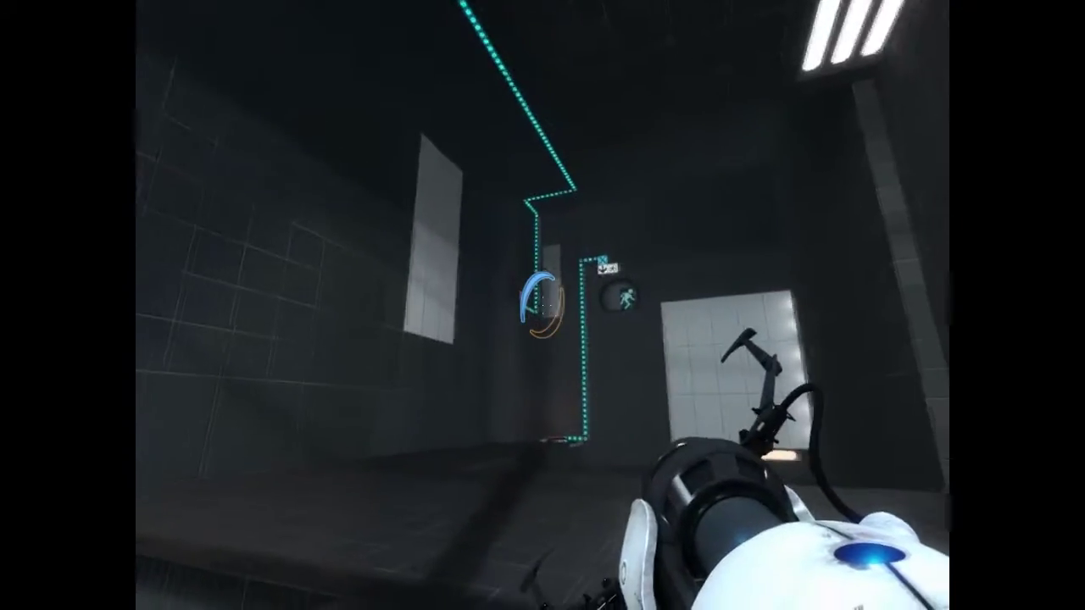
{"action": "right_click", "coordinate": [542, 305]}
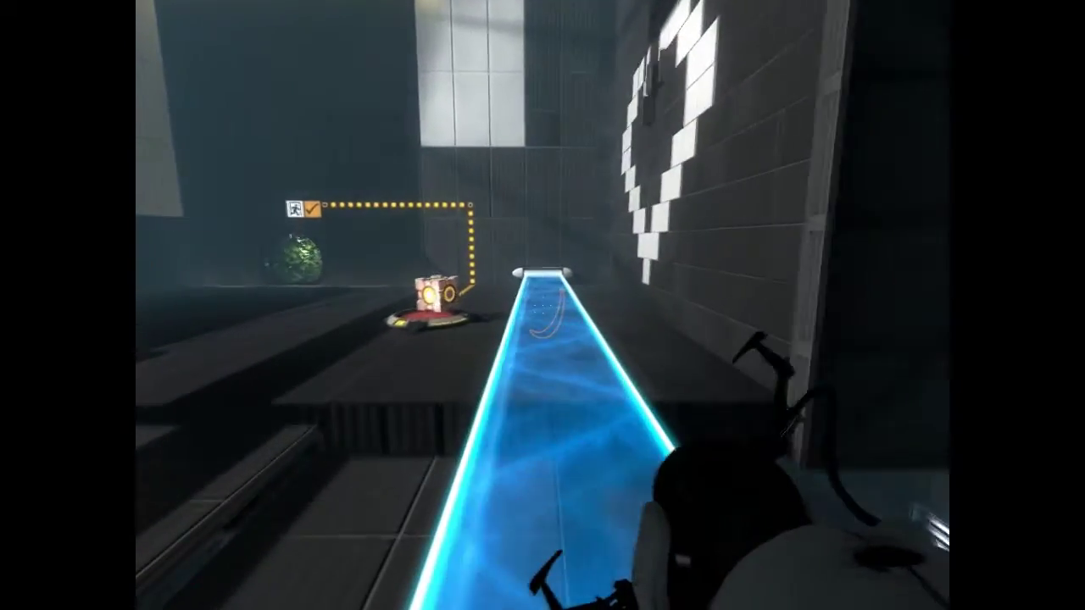
{"action": "key", "text": "w"}
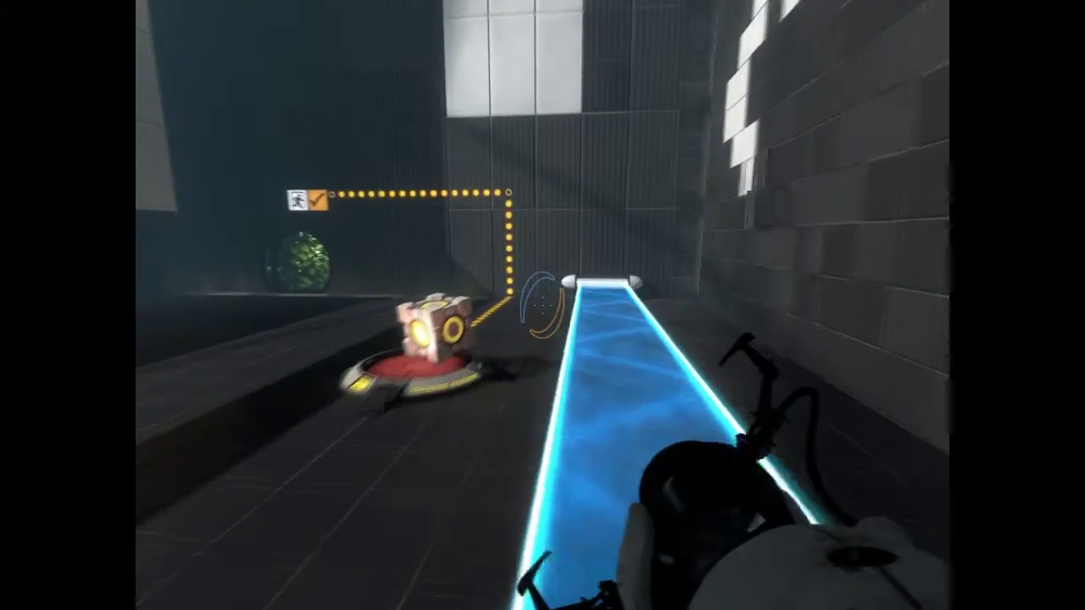
{"action": "key", "text": "w"}
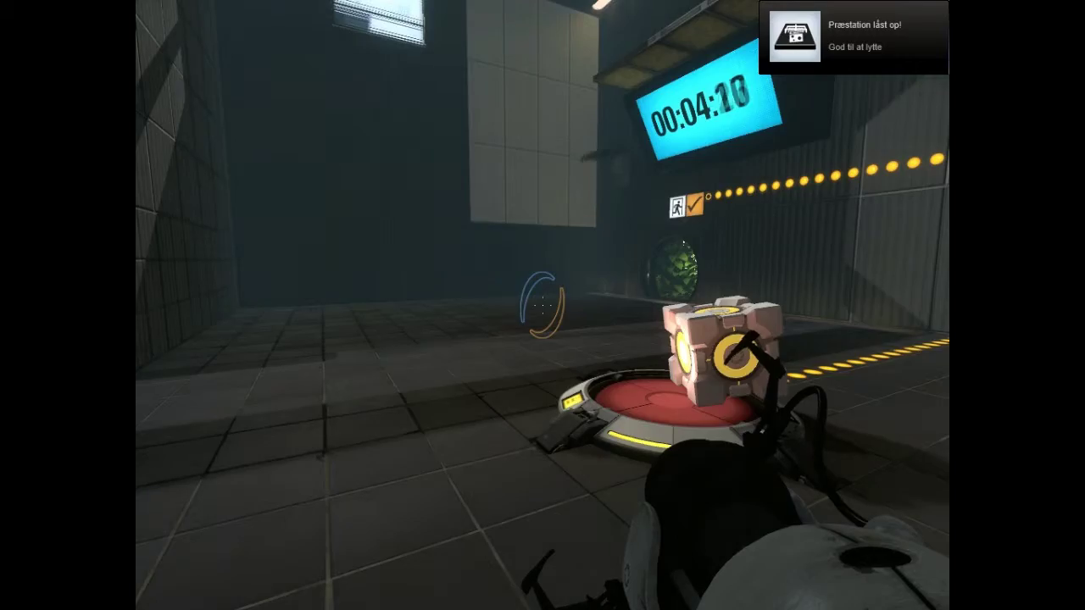
{"action": "key", "text": "e"}
{"action": "key", "text": "w"}
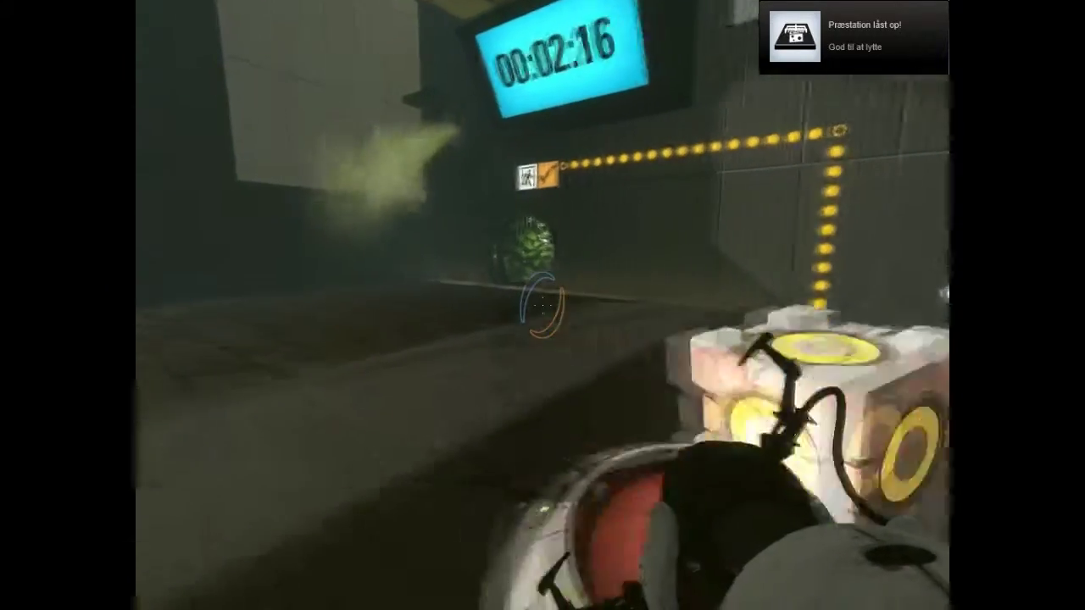
{"action": "key", "text": "w"}
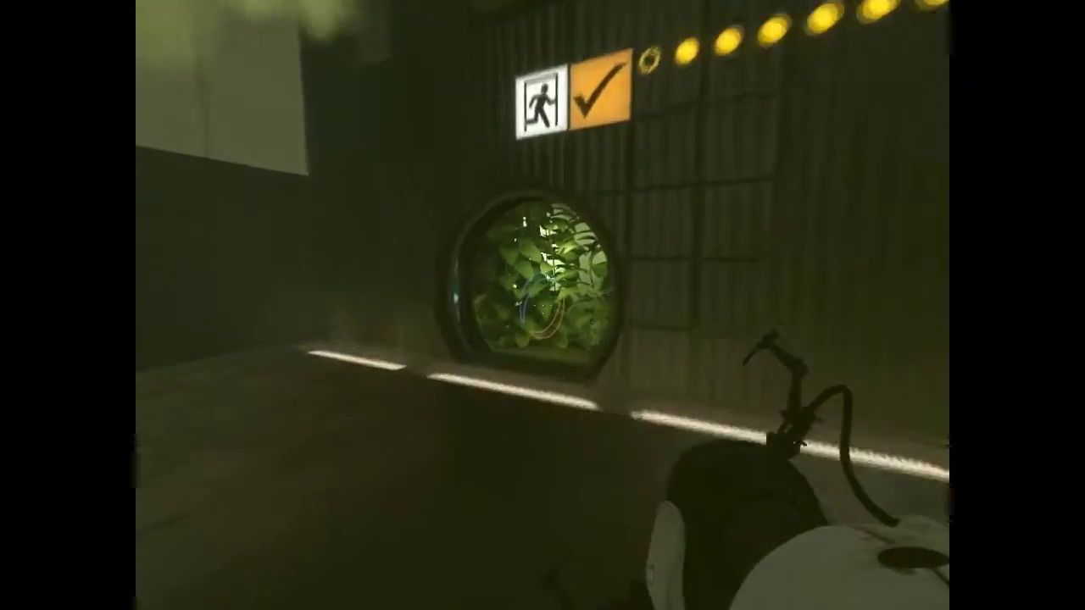
{"action": "key", "text": "w"}
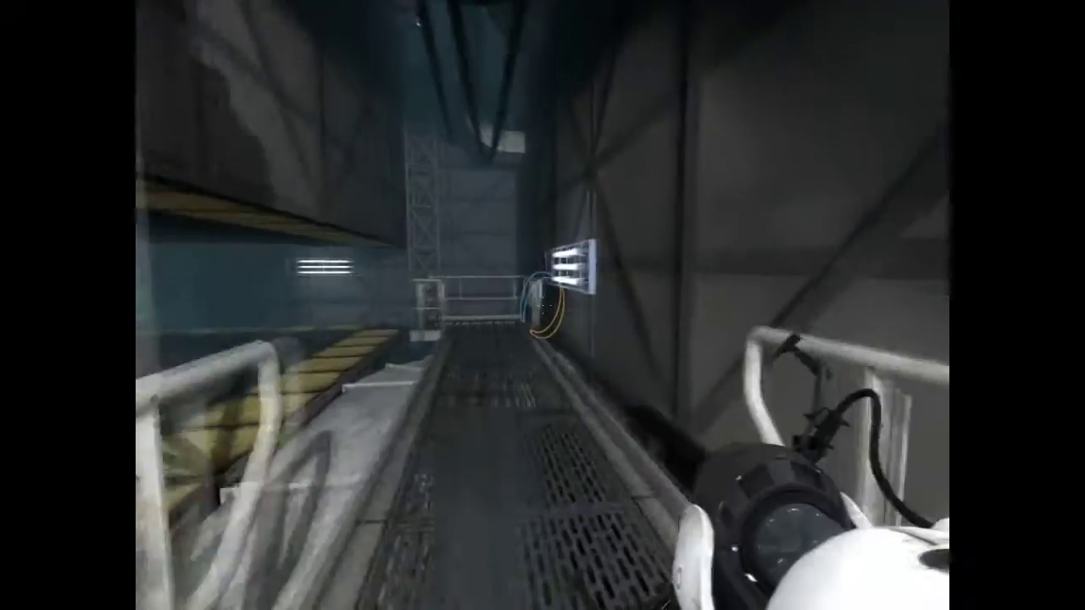
{"action": "key", "text": "w"}
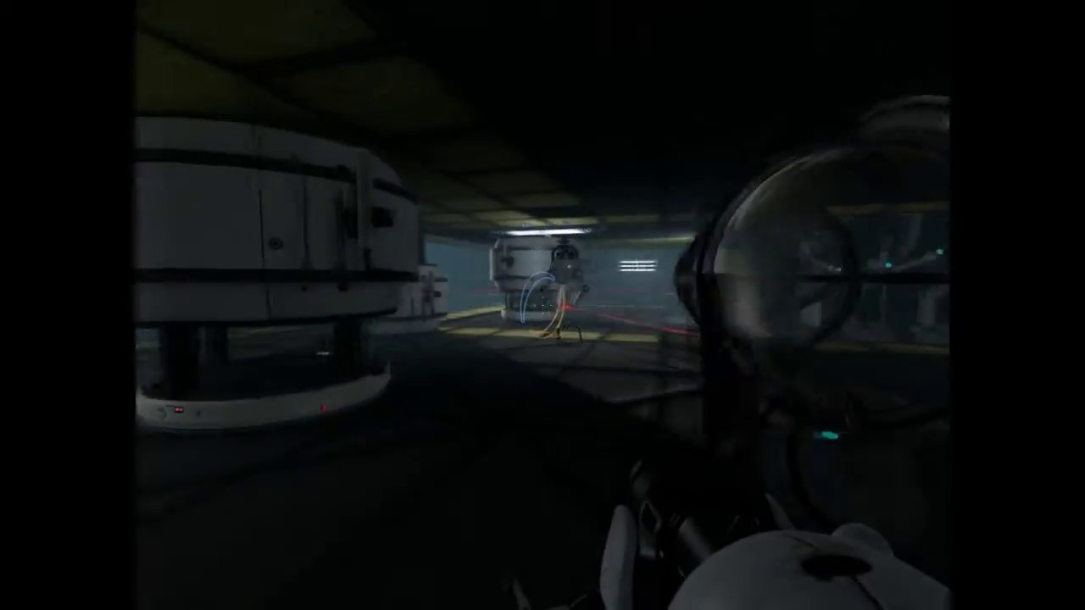
{"action": "key", "text": "w"}
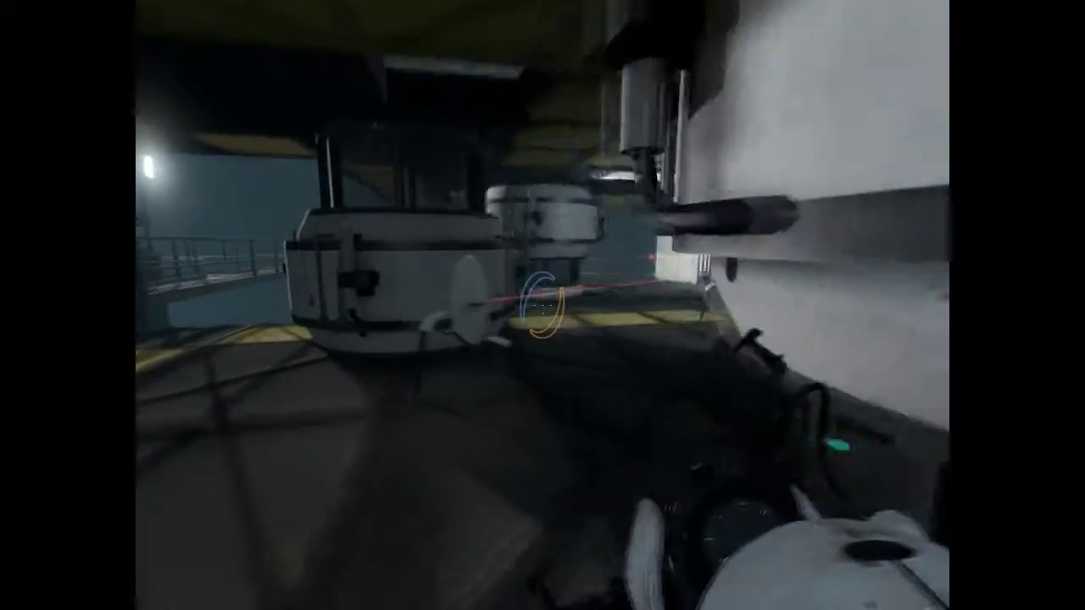
{"action": "key", "text": "e"}
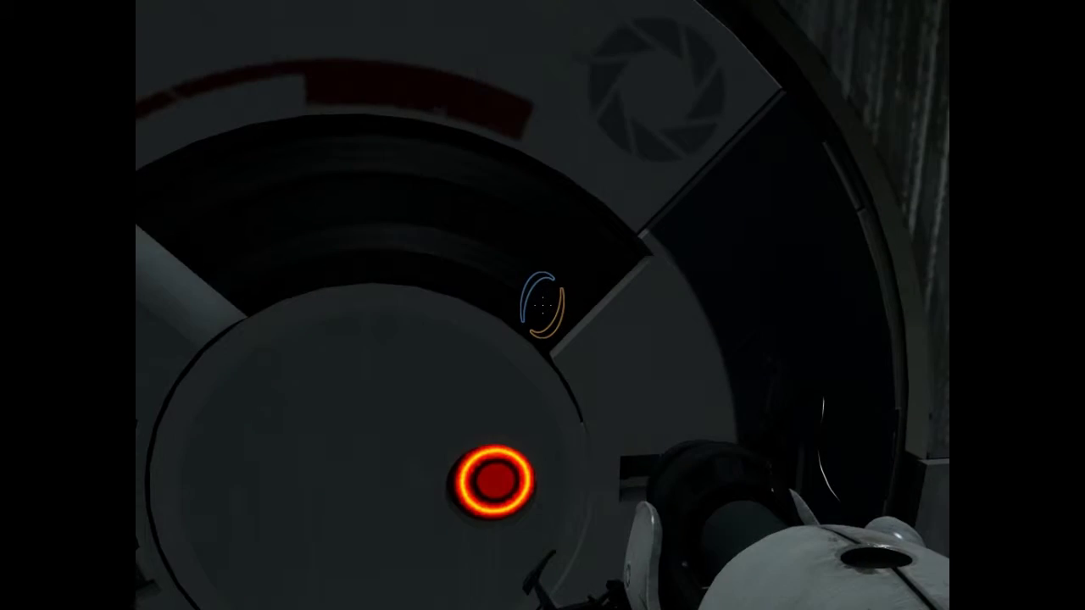
{"action": "key", "text": "w"}
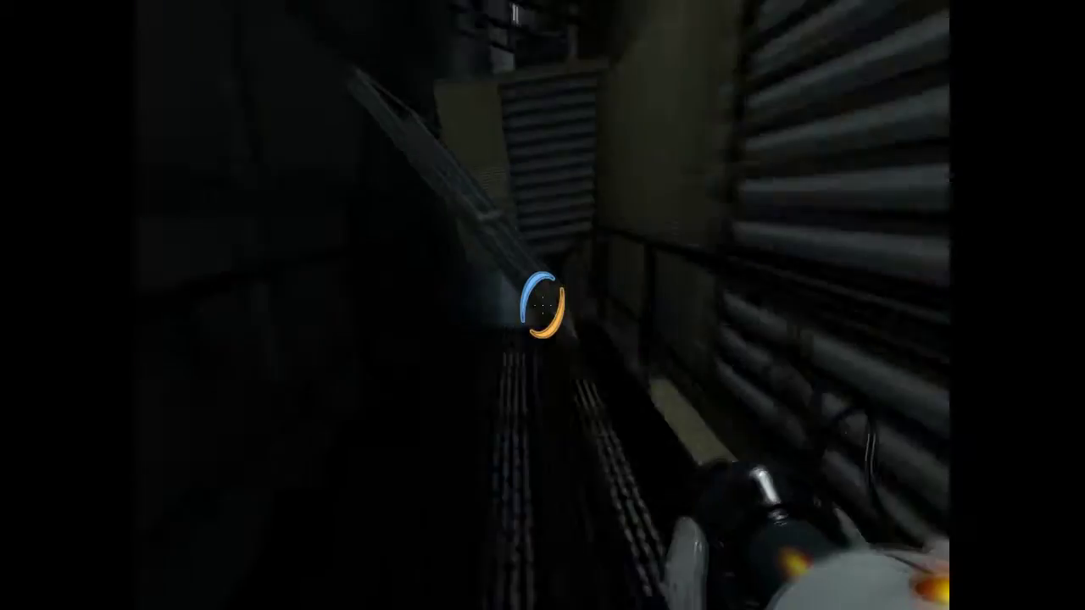
{"action": "key", "text": "w"}
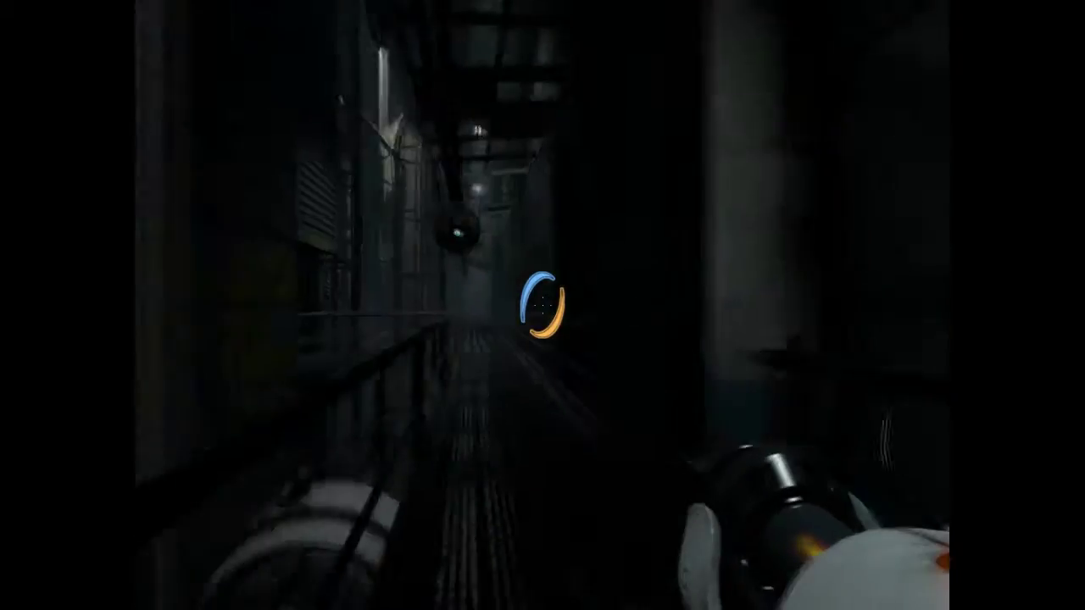
{"action": "key", "text": "w"}
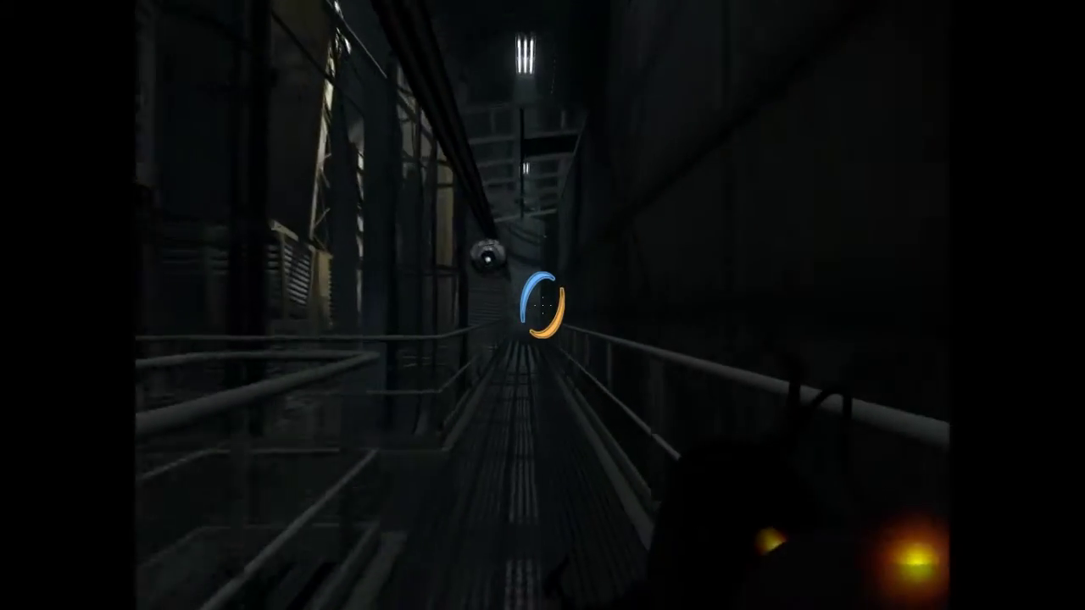
{"action": "key", "text": "w"}
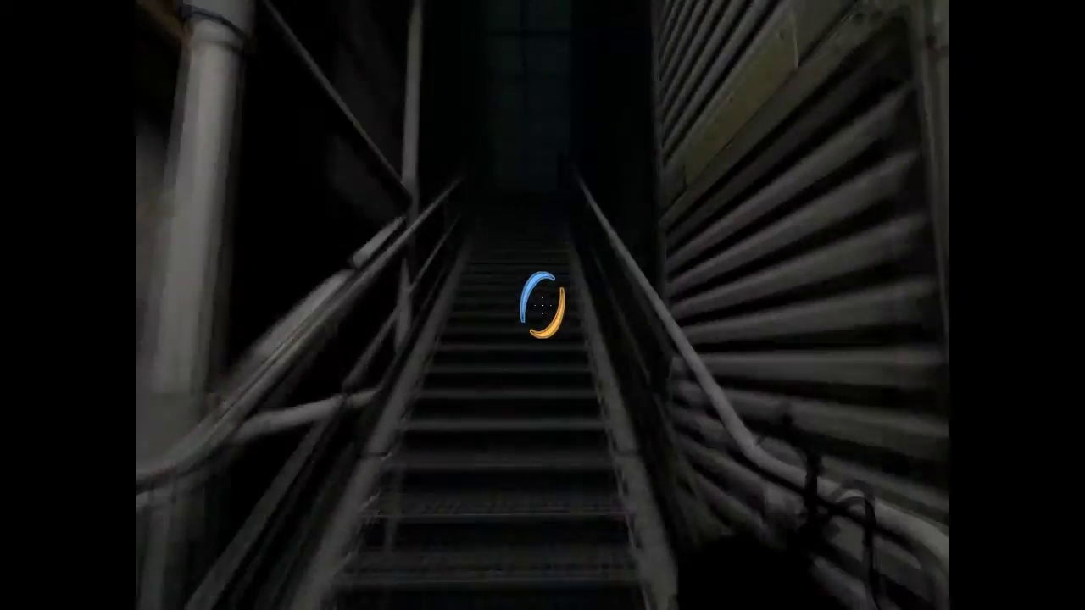
{"action": "key", "text": "w"}
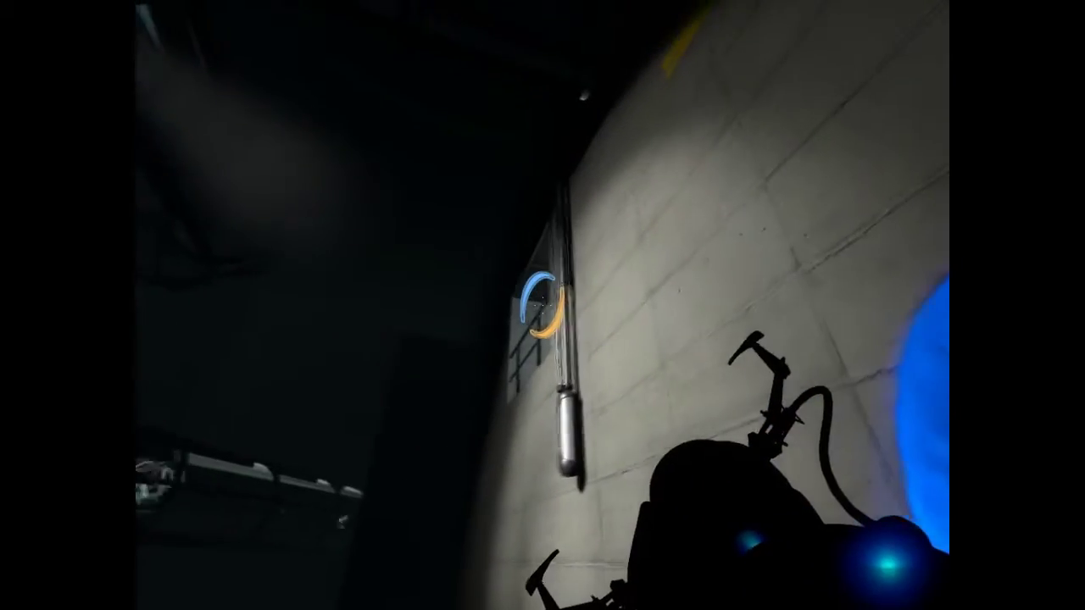
{"action": "right_click", "coordinate": [543, 305]}
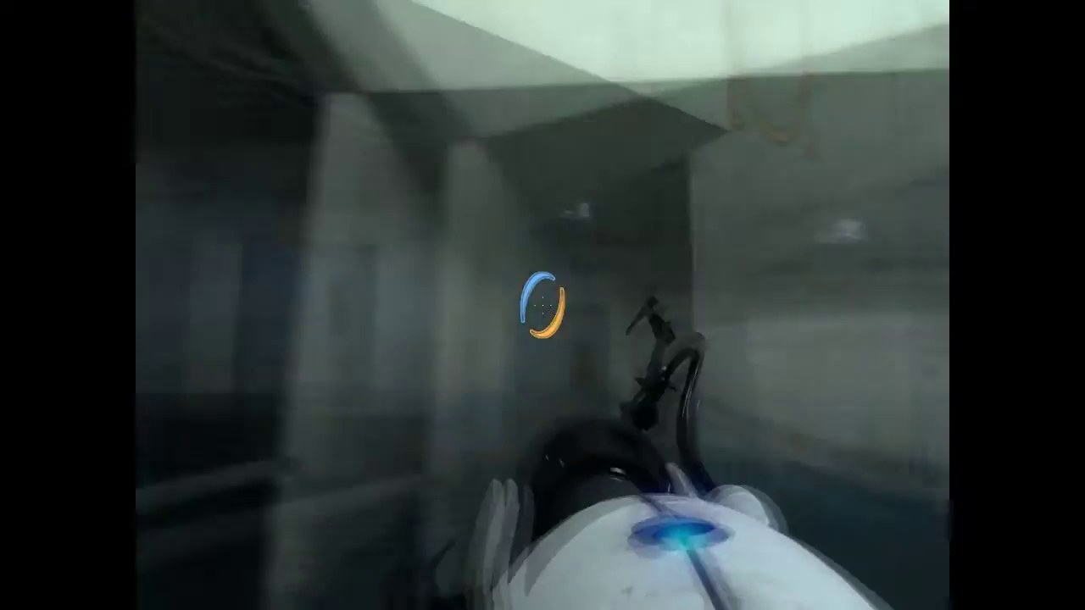
{"action": "left_click", "coordinate": [542, 305]}
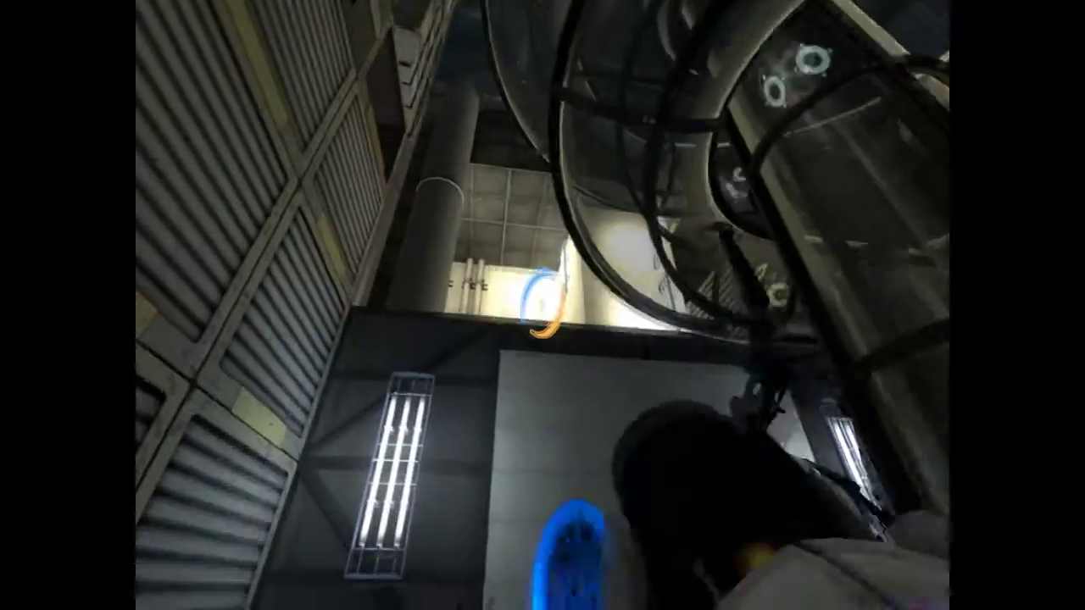
{"action": "right_click", "coordinate": [542, 305]}
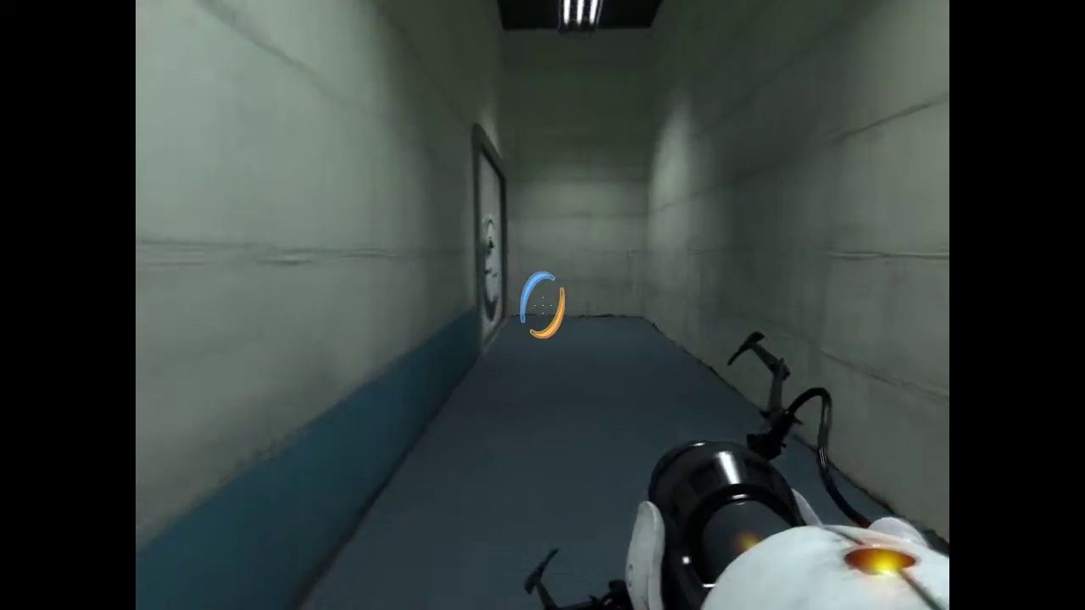
{"action": "key", "text": "w"}
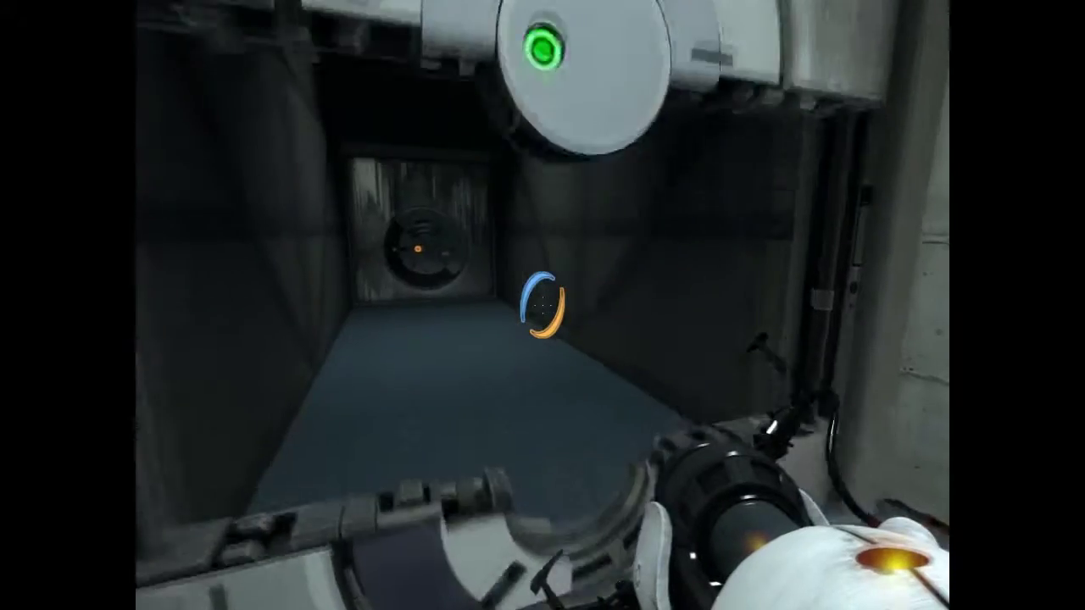
{"action": "key", "text": "w"}
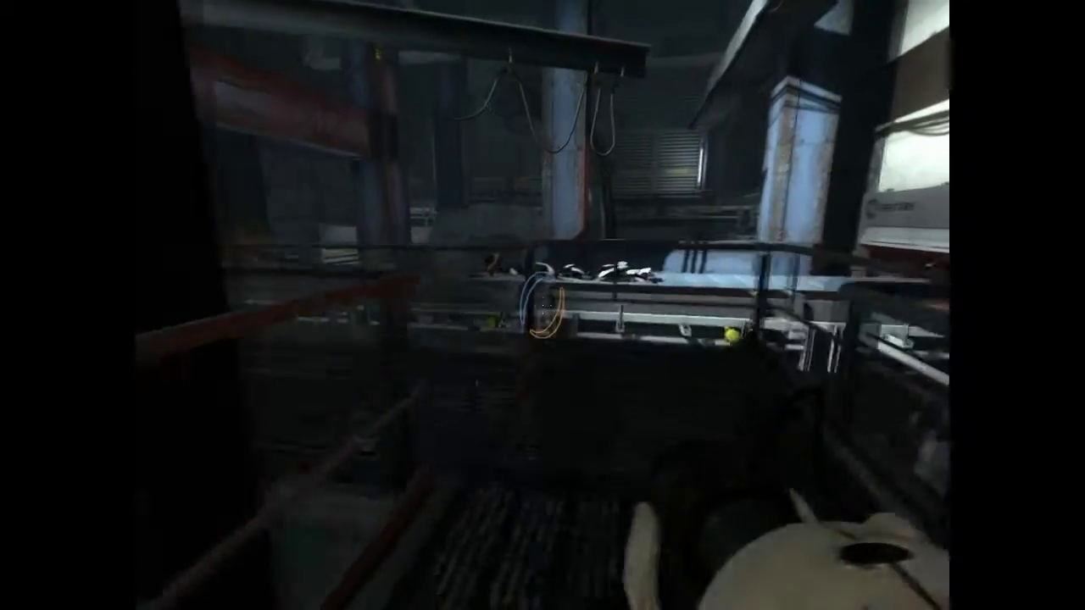
{"action": "key", "text": "w"}
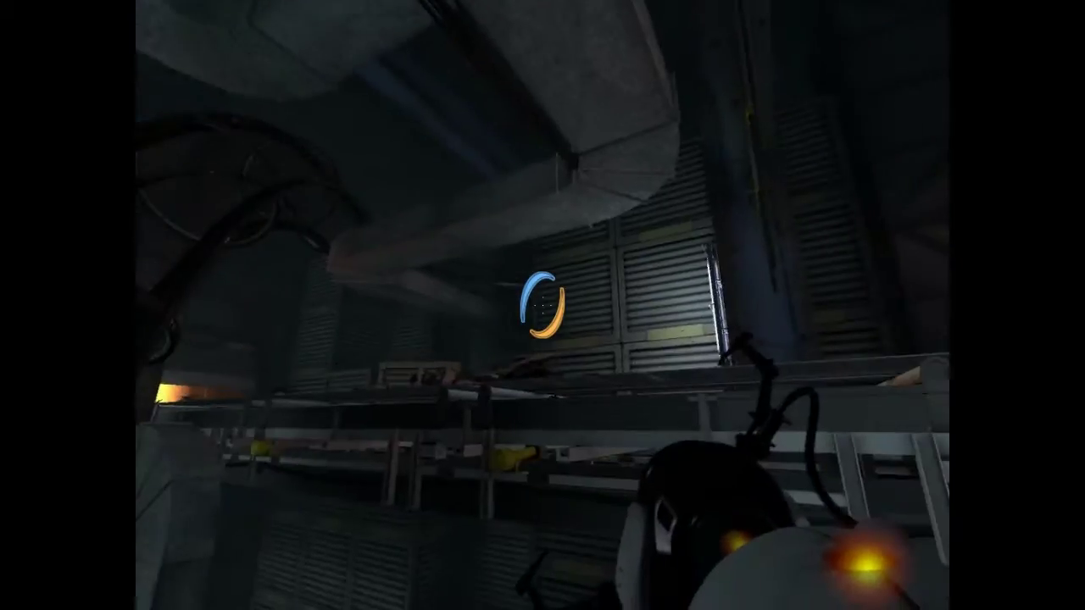
{"action": "right_click", "coordinate": [542, 305]}
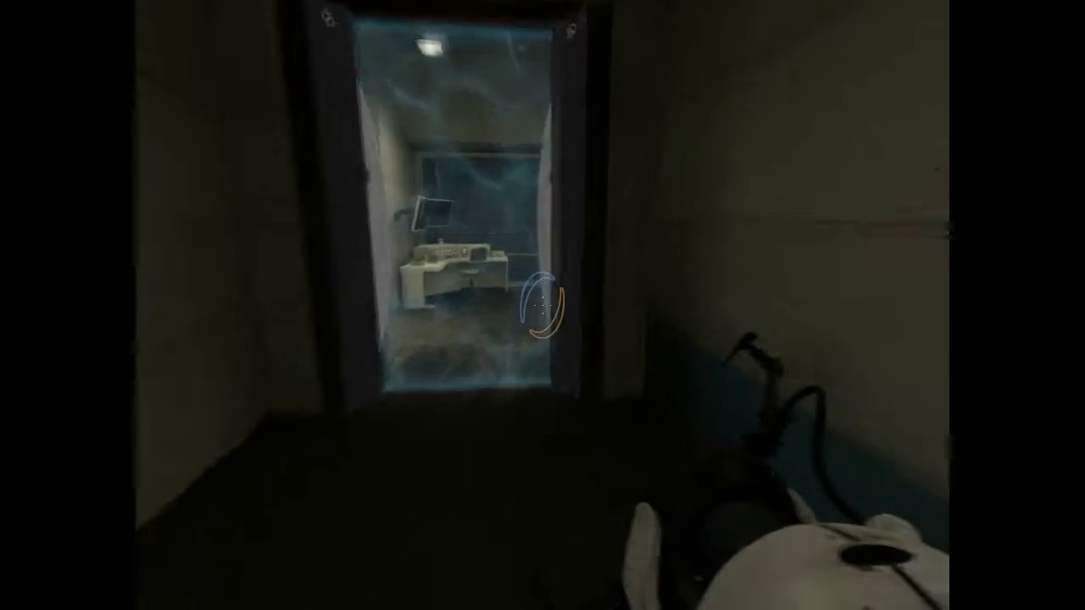
{"action": "key", "text": "w"}
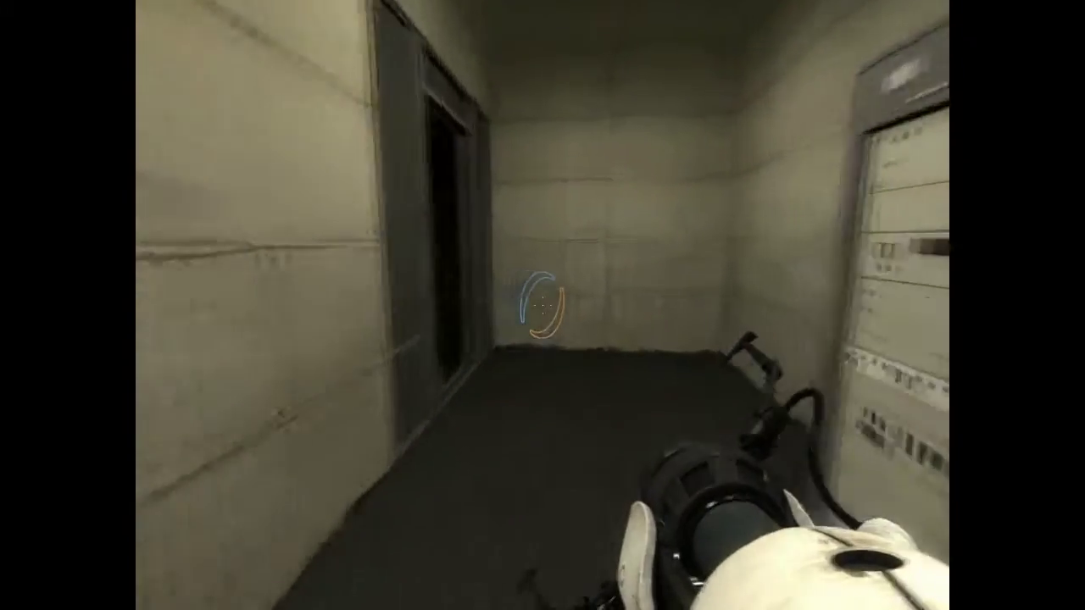
{"action": "key", "text": "w"}
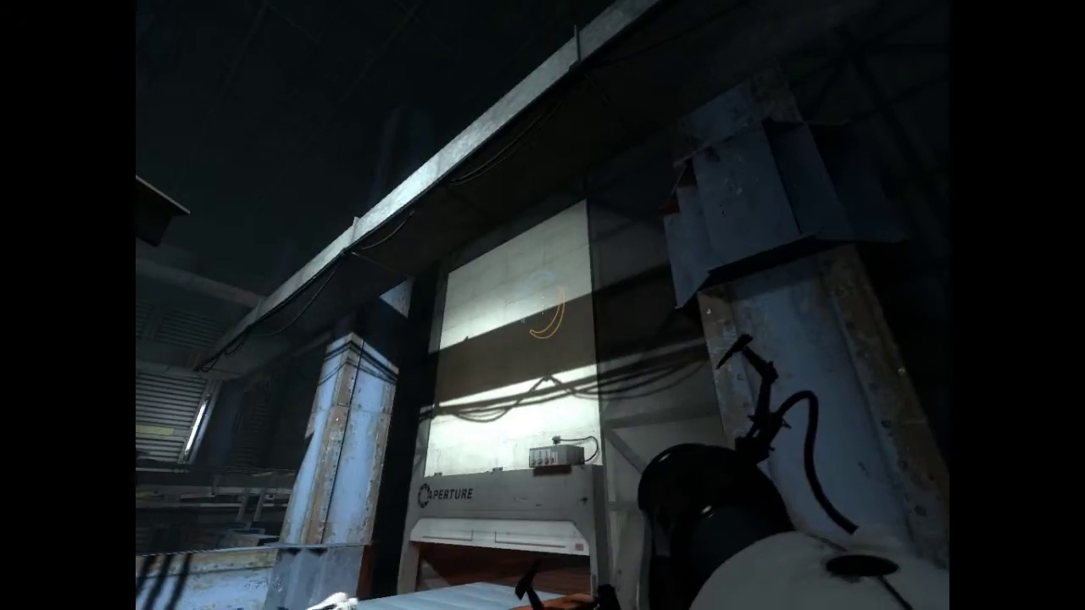
{"action": "left_click", "coordinate": [543, 305]}
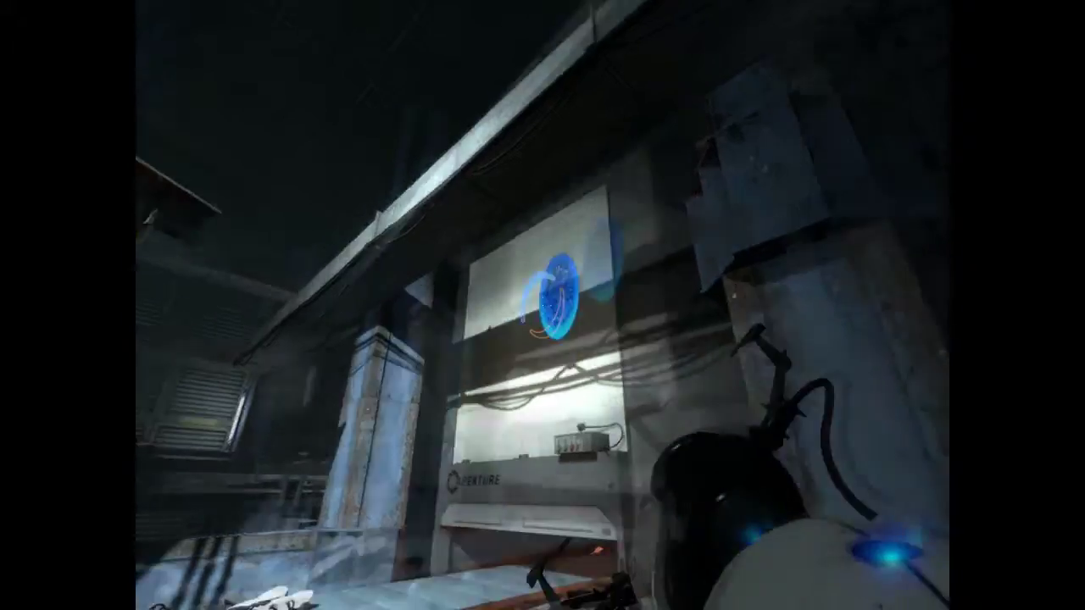
{"action": "key", "text": "w"}
{"action": "key", "text": "w"}
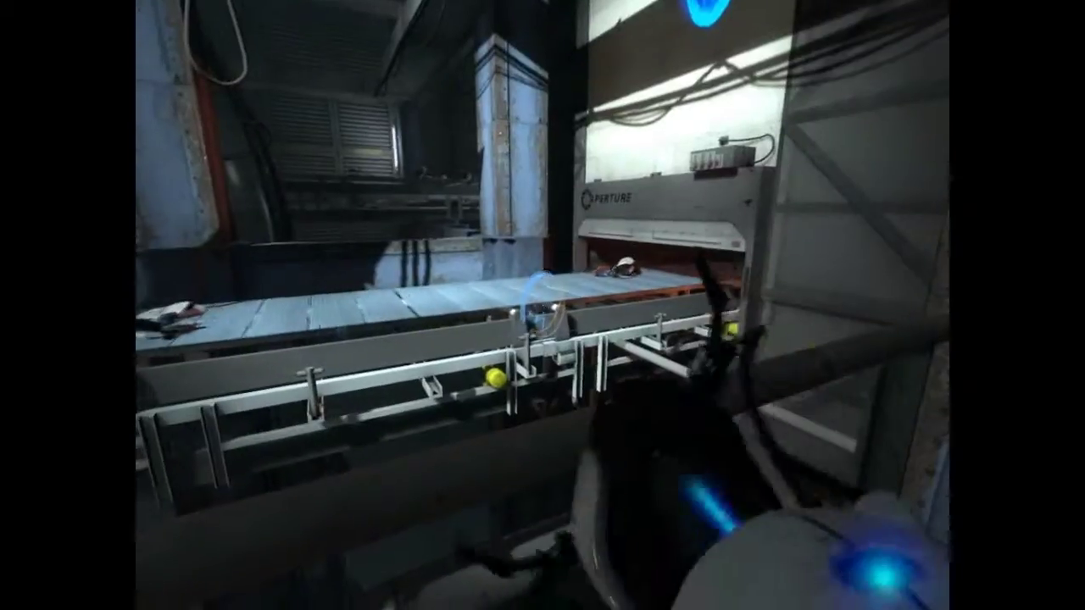
{"action": "right_click", "coordinate": [543, 305]}
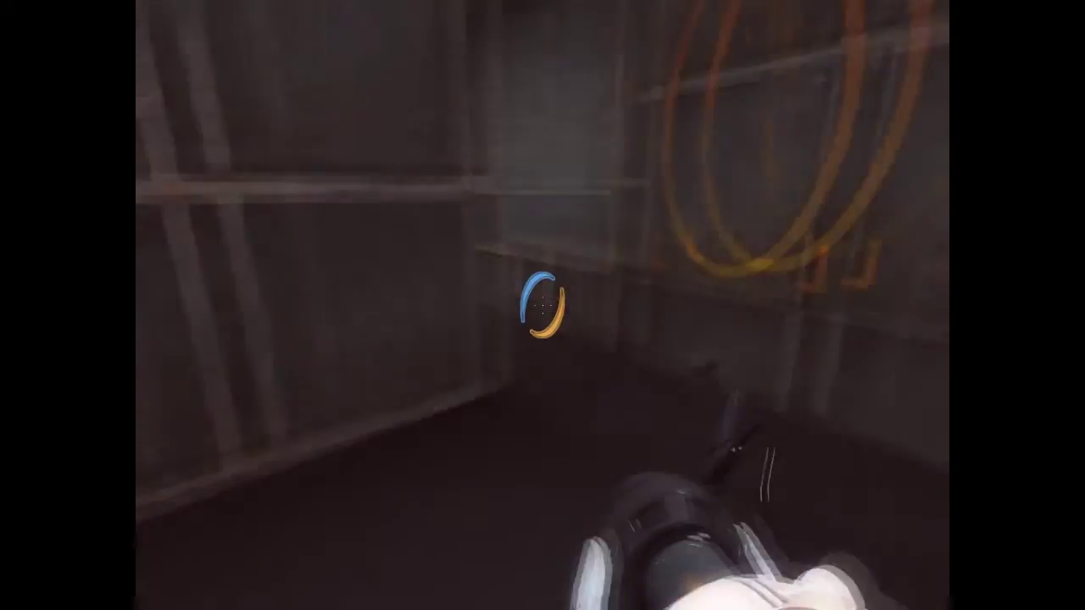
{"action": "key", "text": "e"}
{"action": "key", "text": "w"}
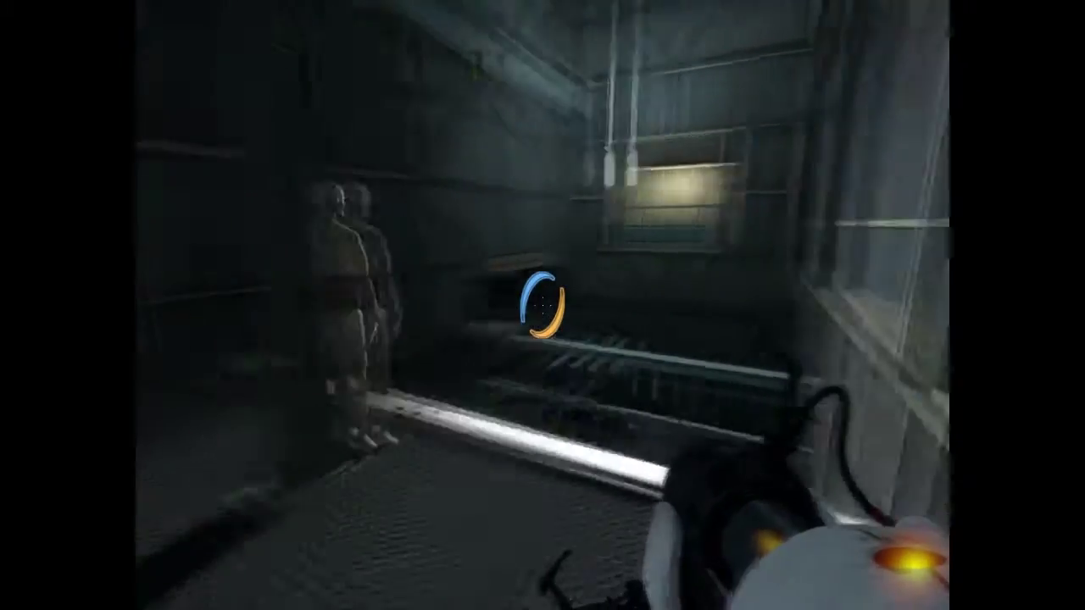
{"action": "key", "text": "w"}
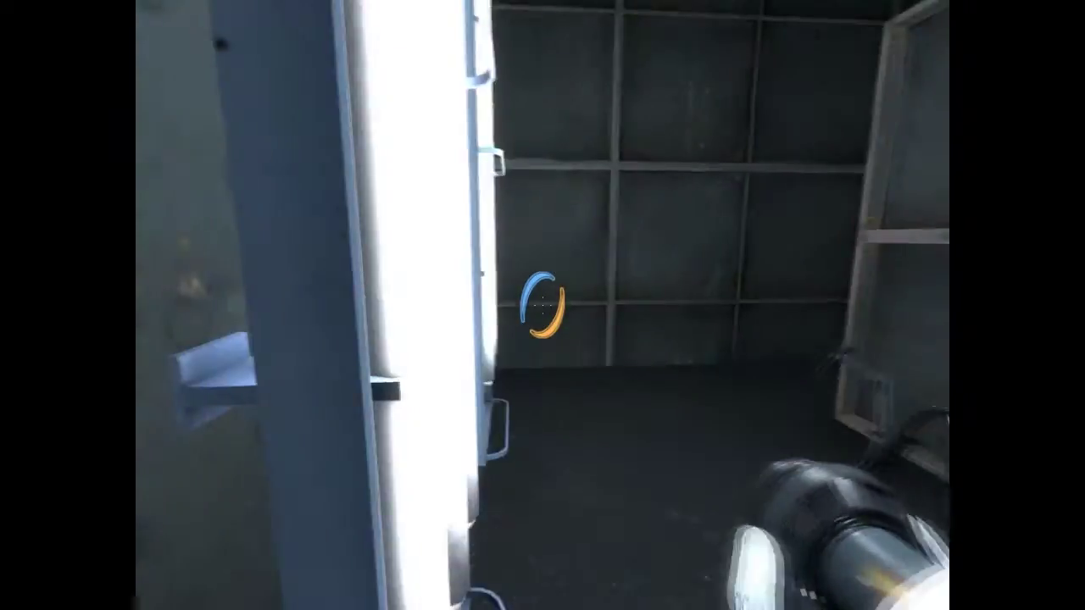
{"action": "key", "text": "w"}
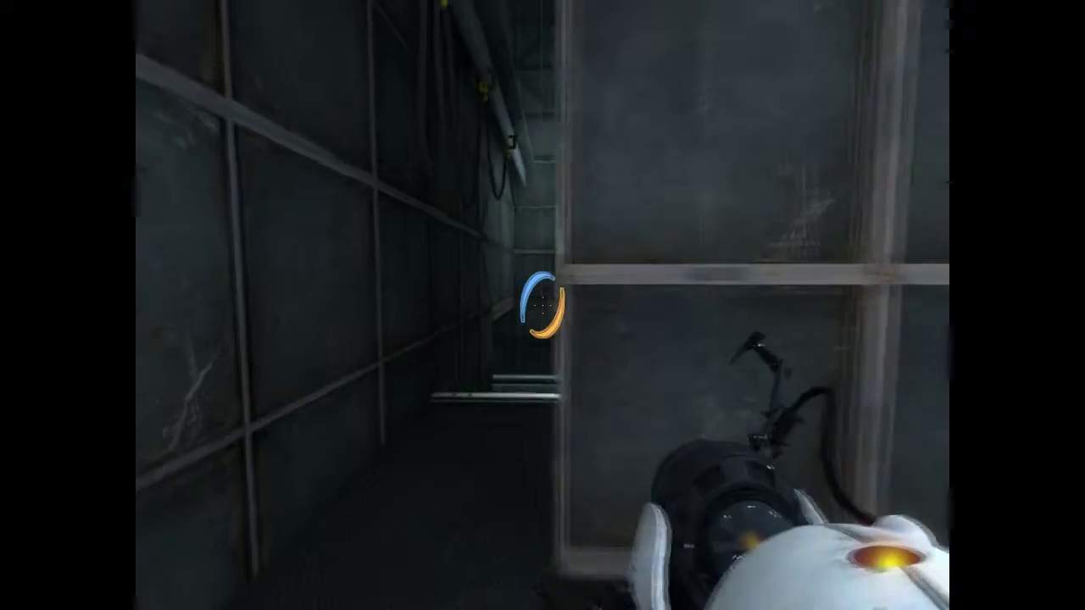
{"action": "key", "text": "w"}
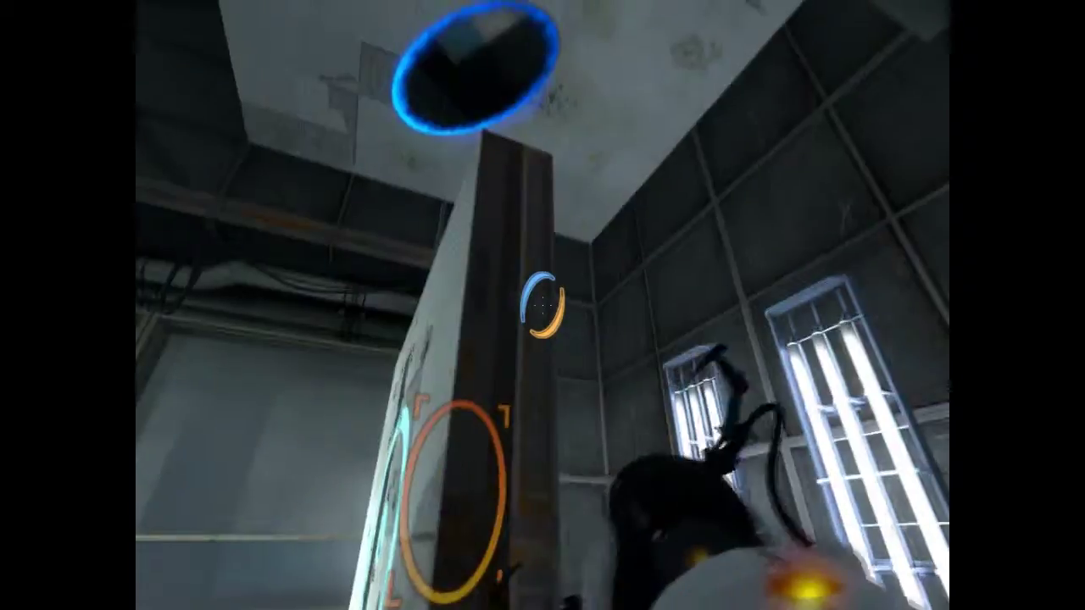
{"action": "key", "text": "w"}
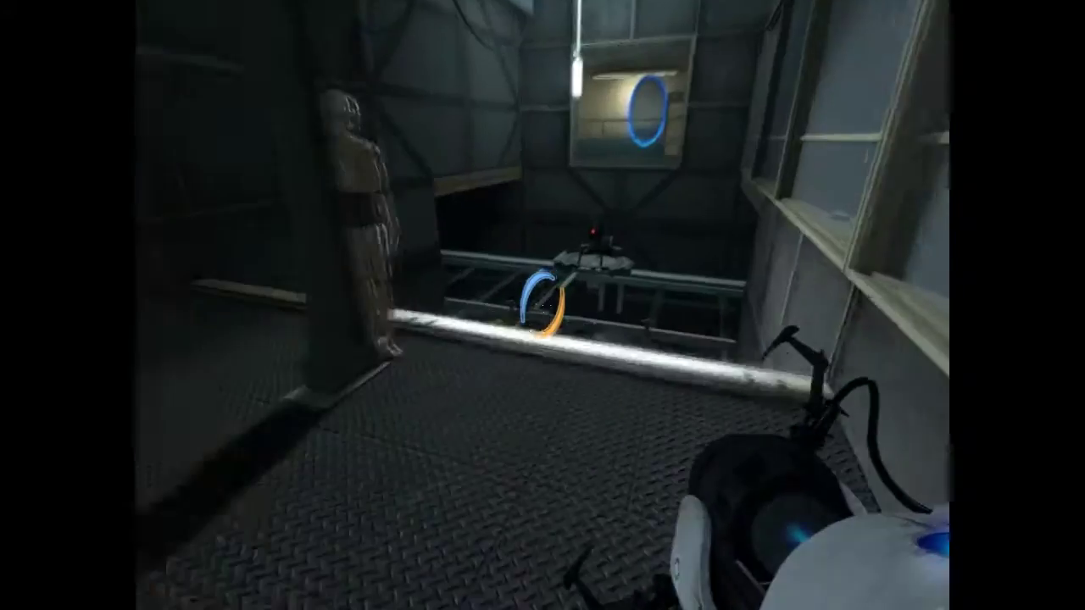
{"action": "key", "text": "w"}
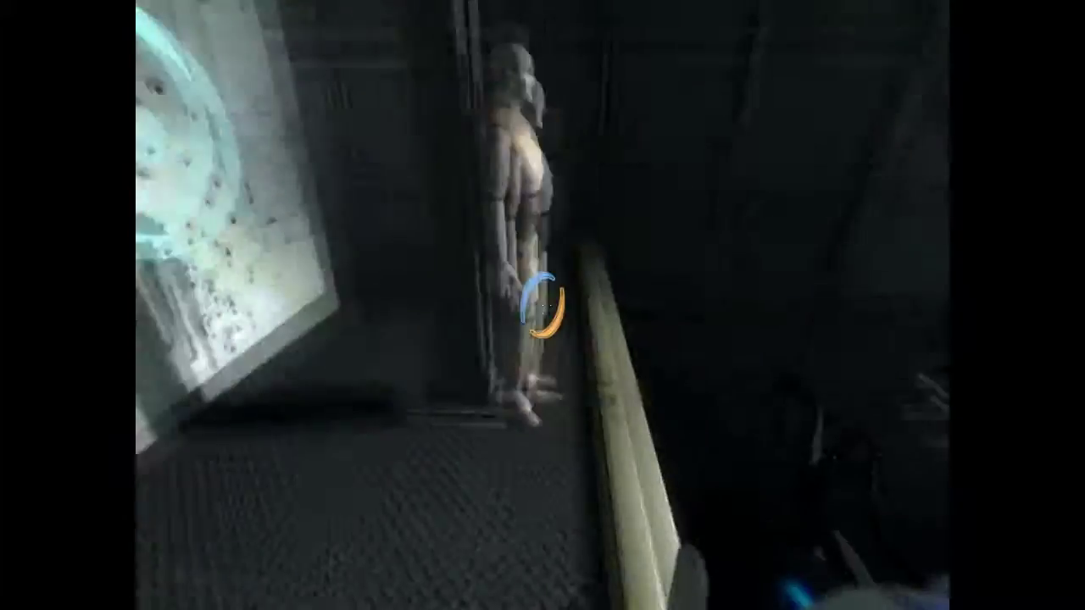
{"action": "key", "text": "w"}
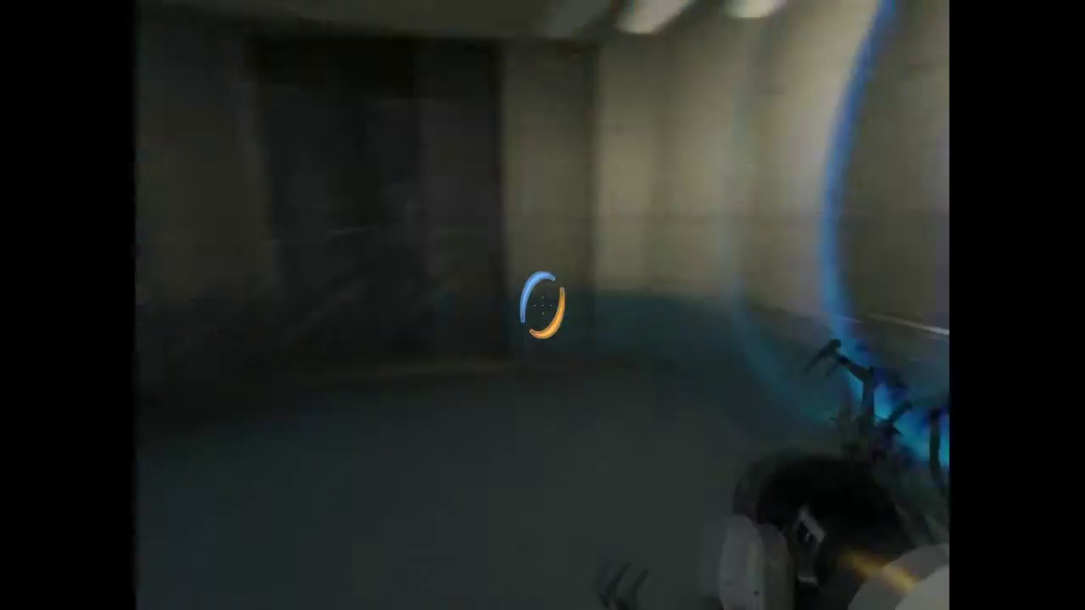
{"action": "key", "text": "w"}
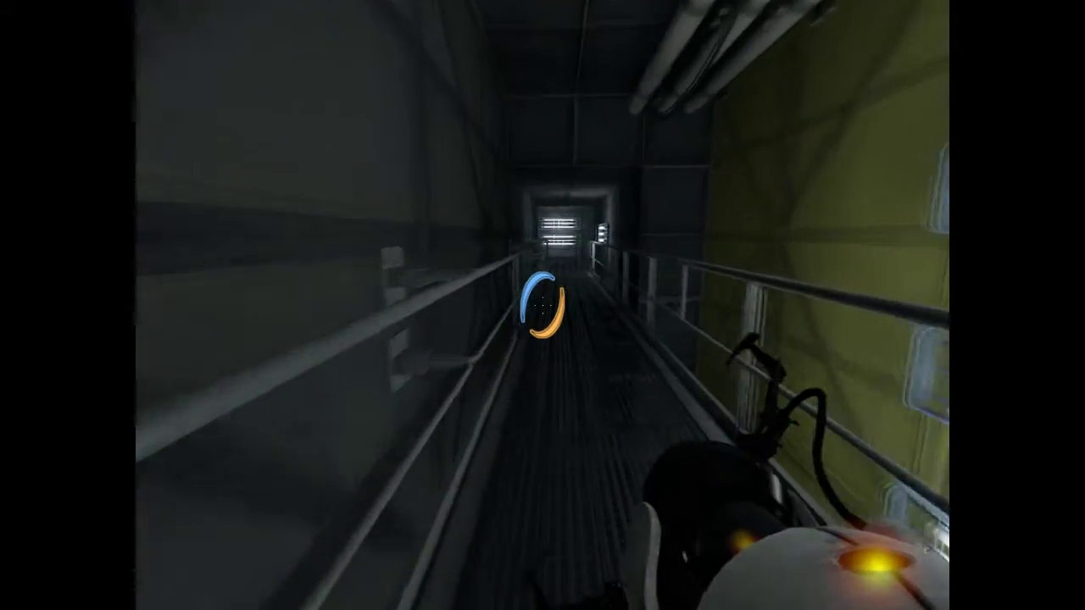
{"action": "key", "text": "w"}
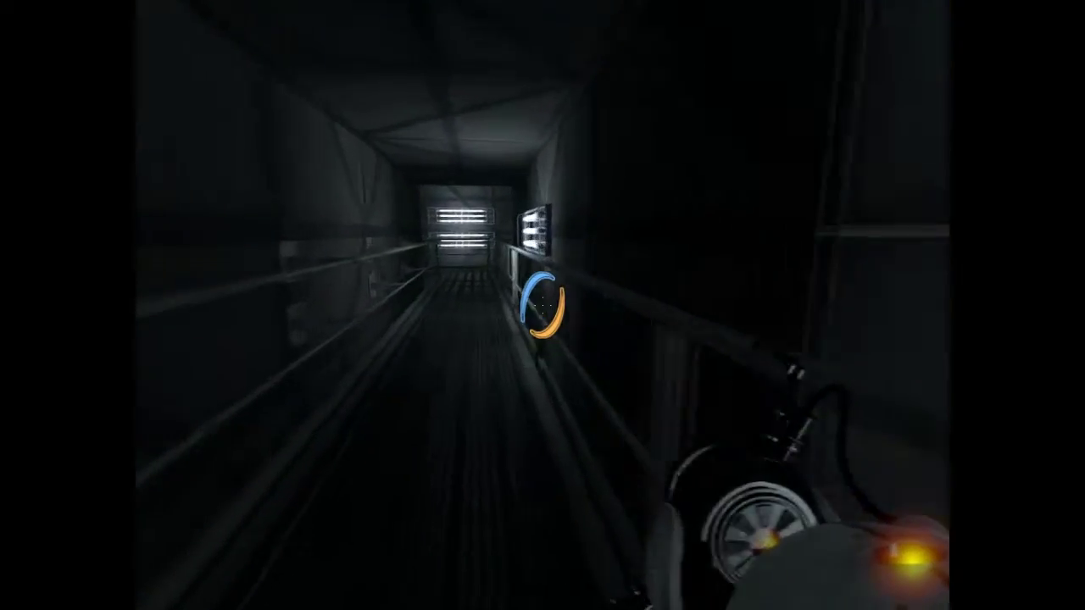
{"action": "key", "text": "w"}
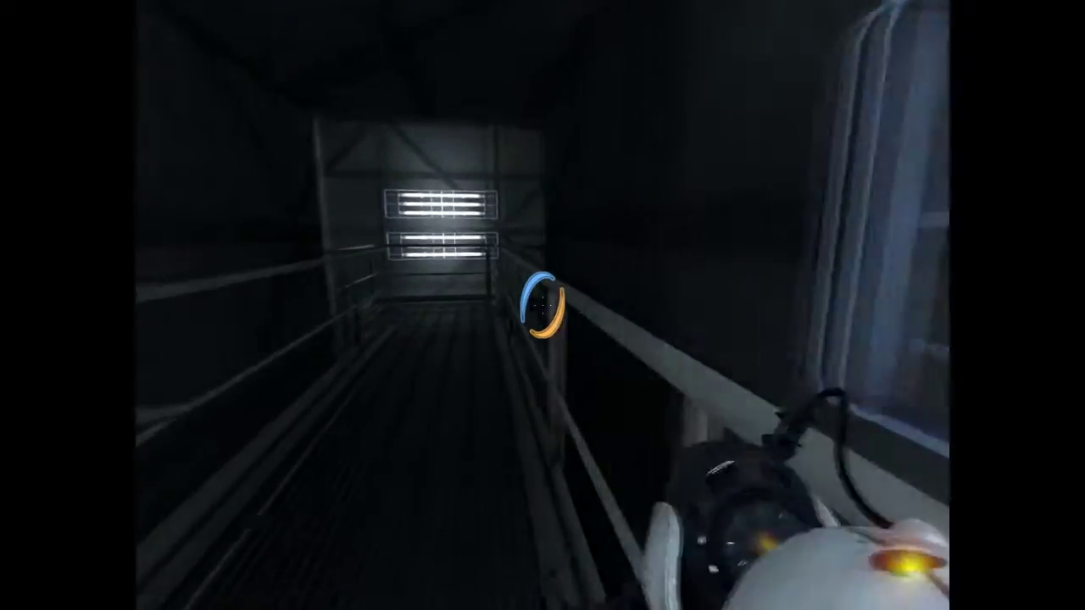
{"action": "key", "text": "w"}
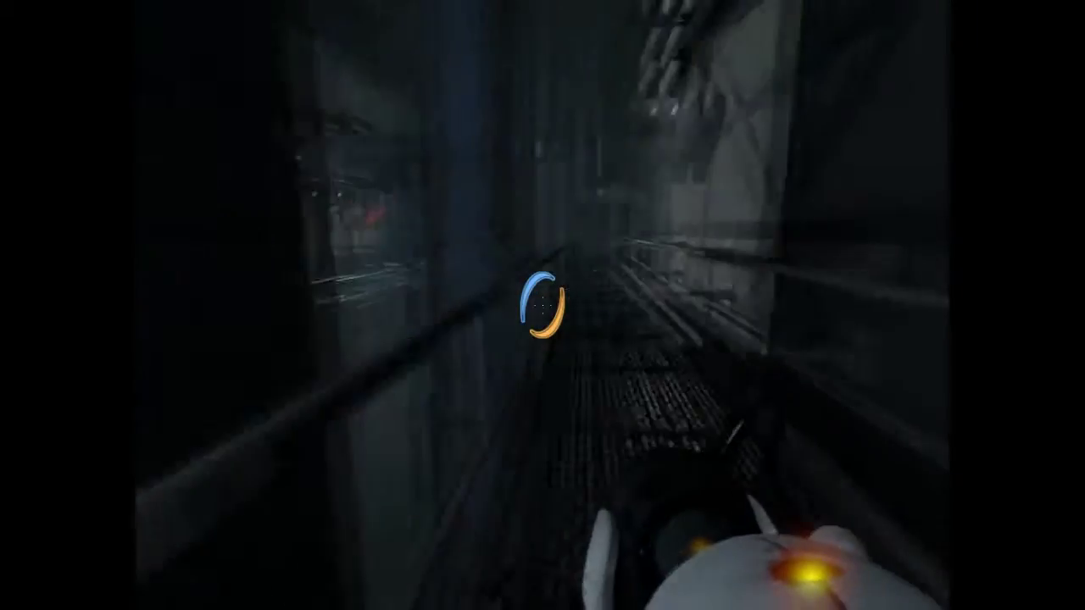
{"action": "key", "text": "w"}
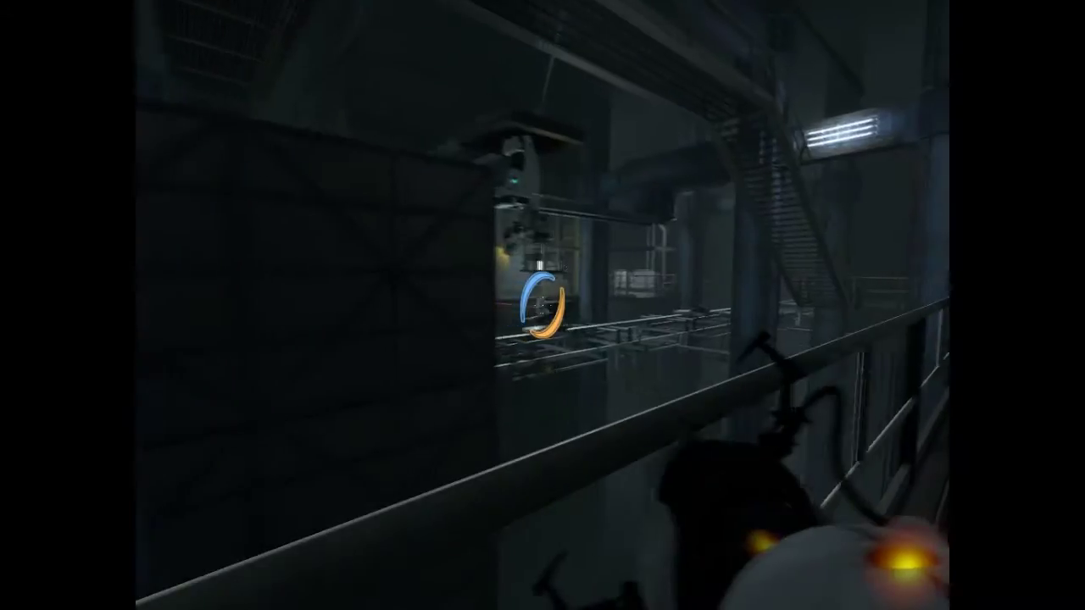
{"action": "key", "text": "w"}
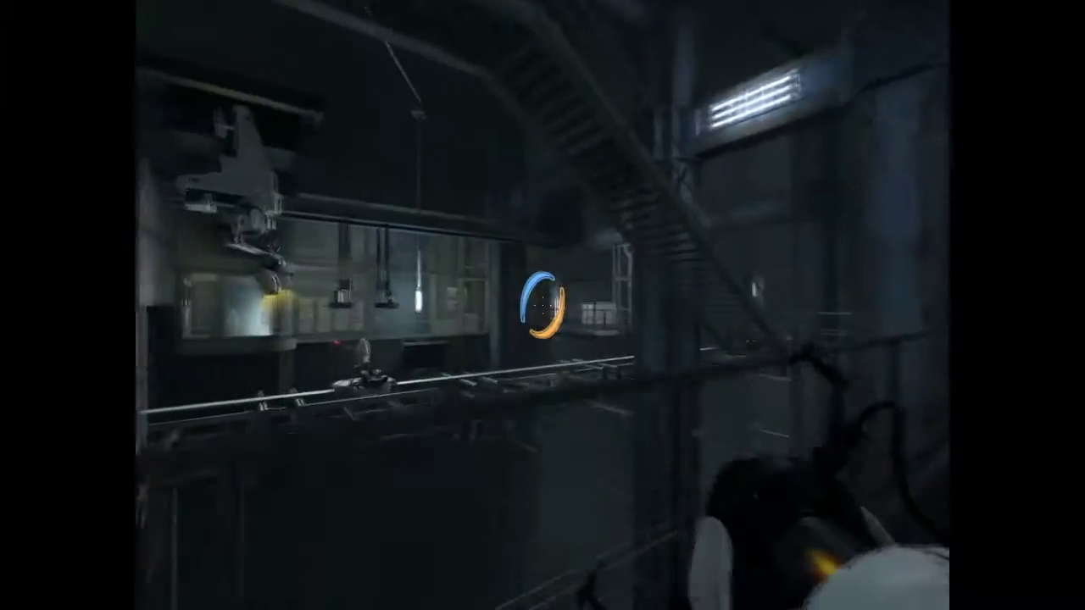
{"action": "key", "text": "w"}
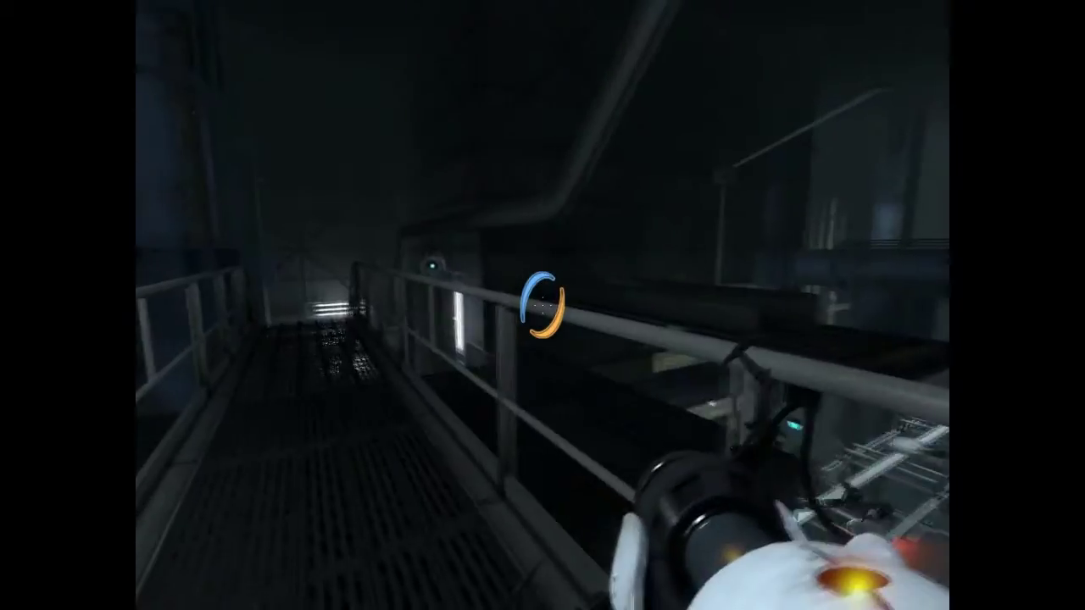
{"action": "key", "text": "w"}
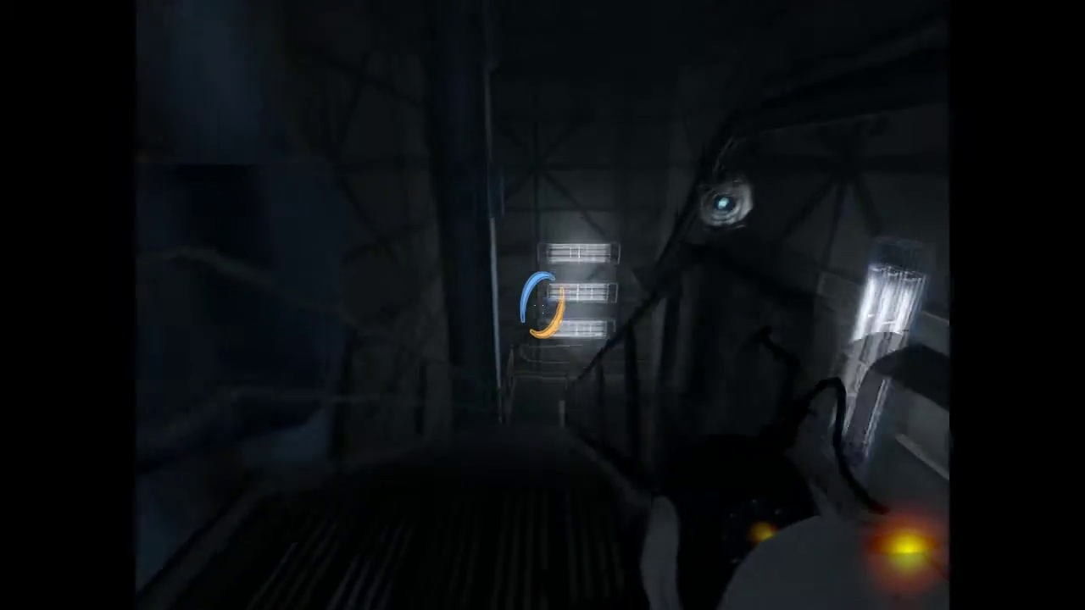
{"action": "key", "text": "w"}
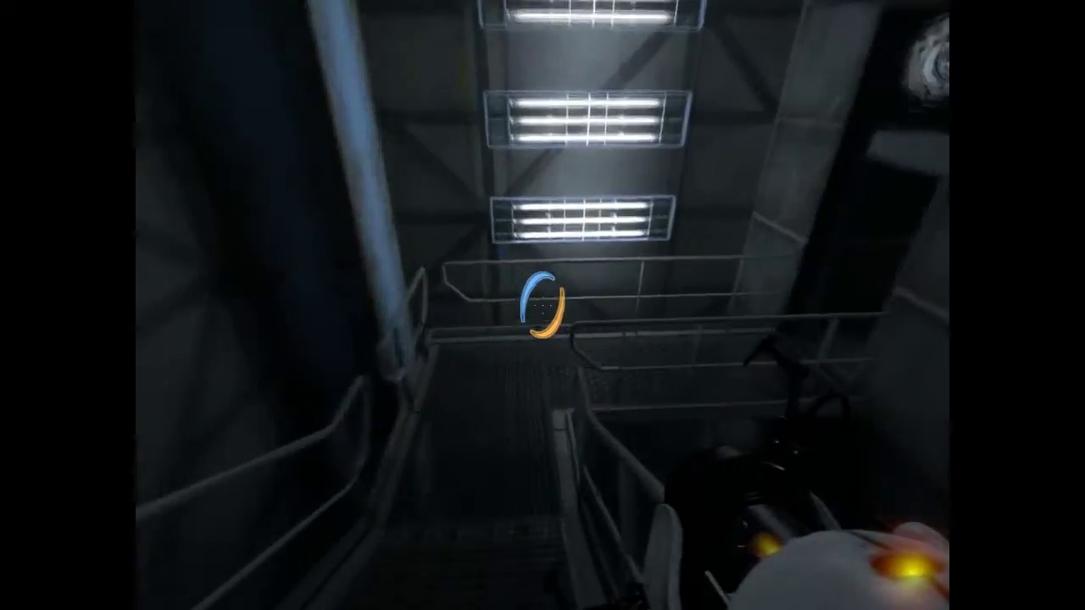
{"action": "key", "text": "w"}
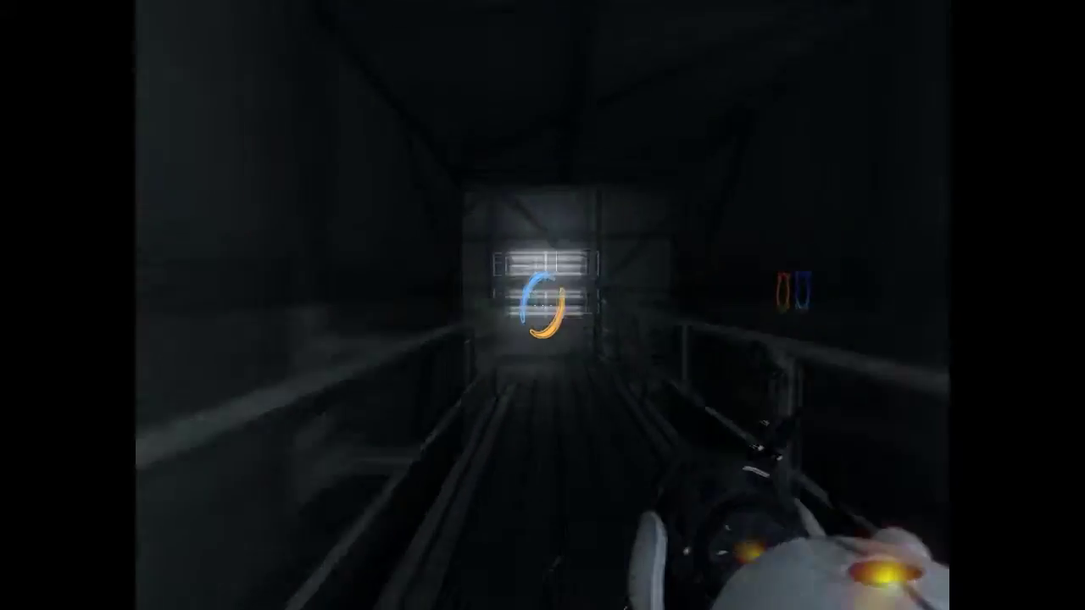
{"action": "left_click", "coordinate": [542, 305]}
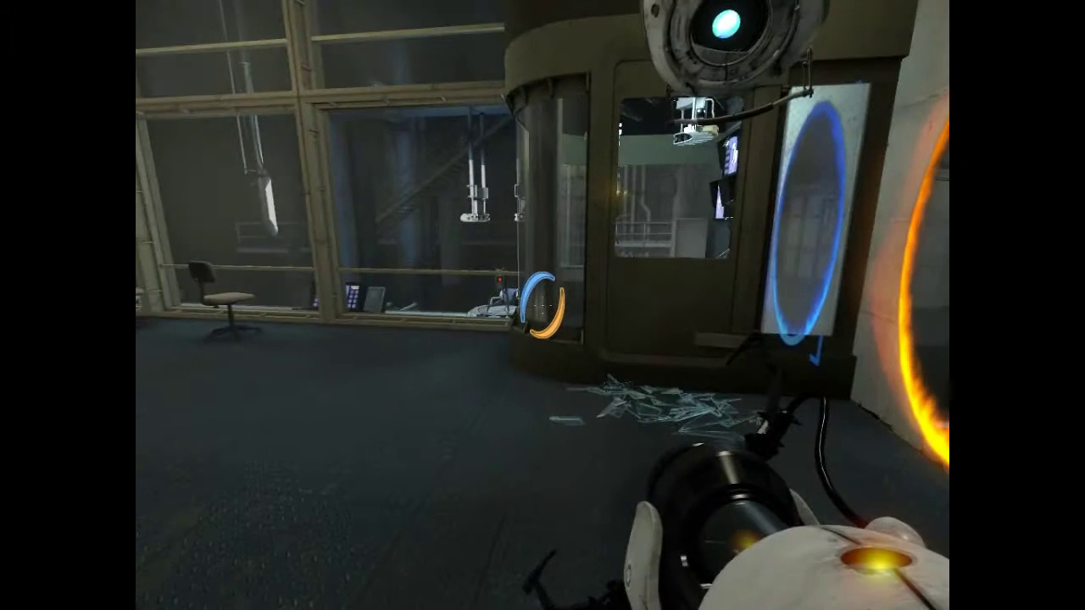
{"action": "key", "text": "w"}
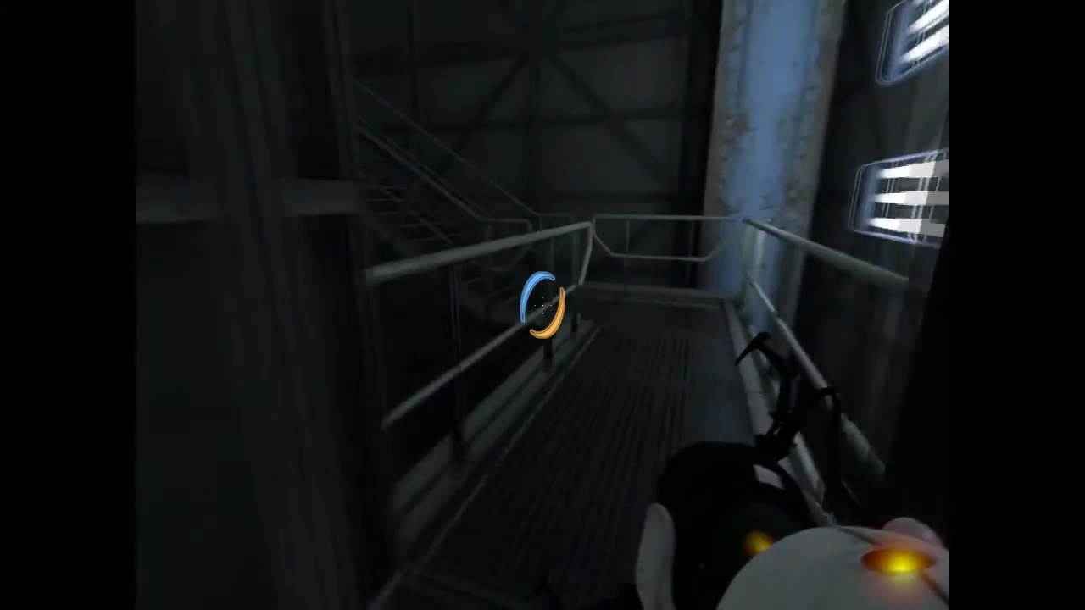
{"action": "key", "text": "w"}
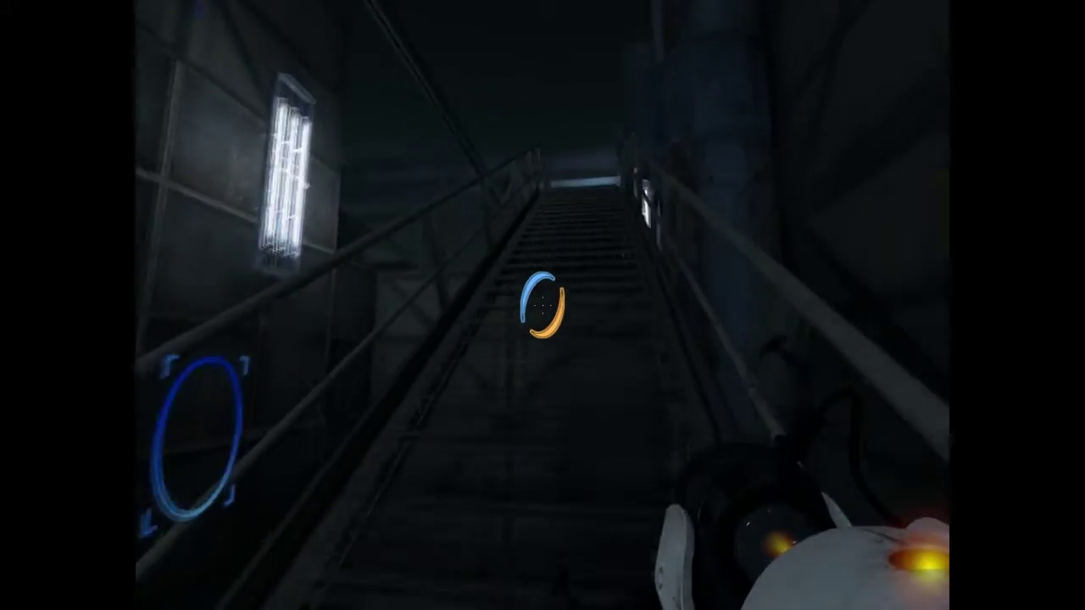
{"action": "key", "text": "w"}
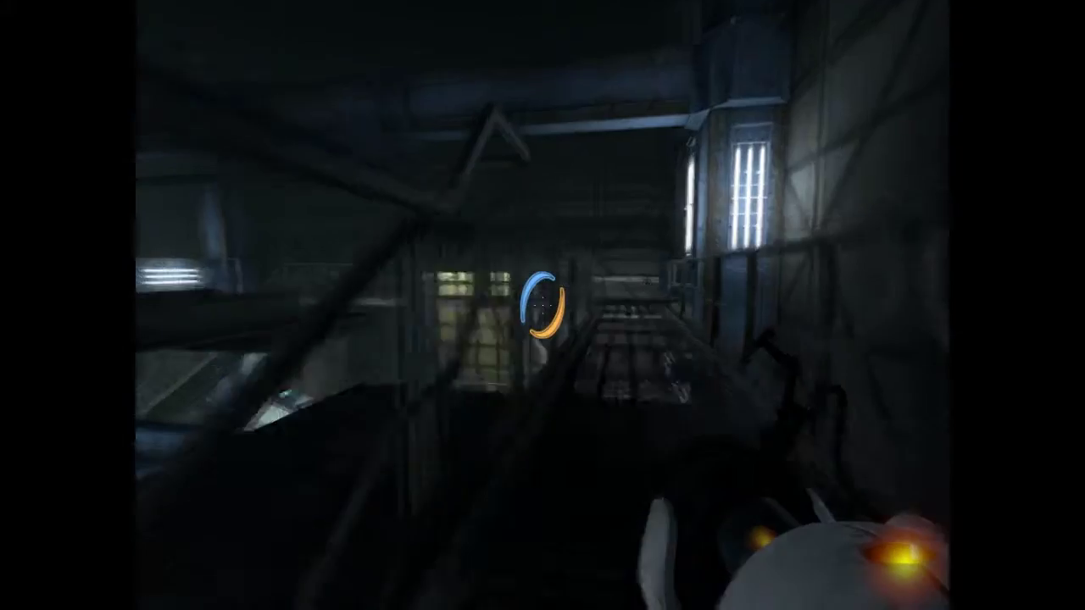
{"action": "key", "text": "w"}
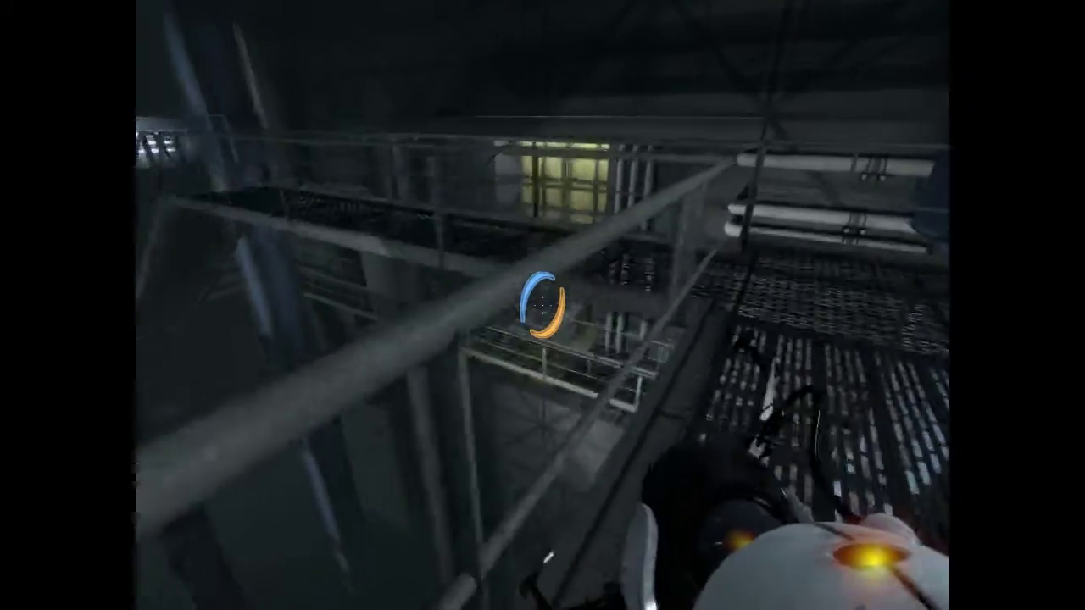
{"action": "key", "text": "w"}
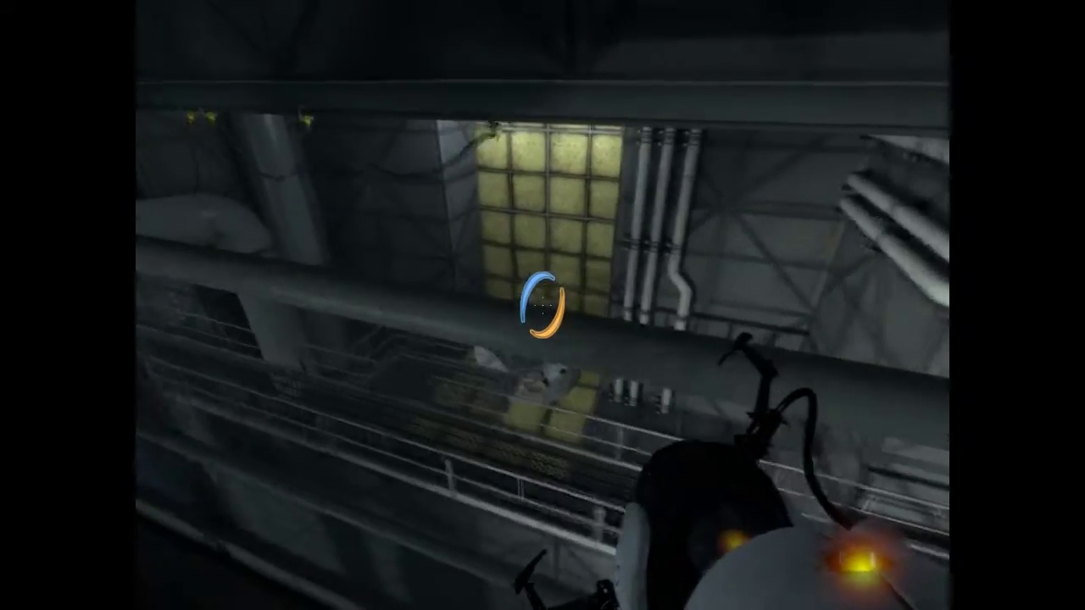
{"action": "key", "text": "w"}
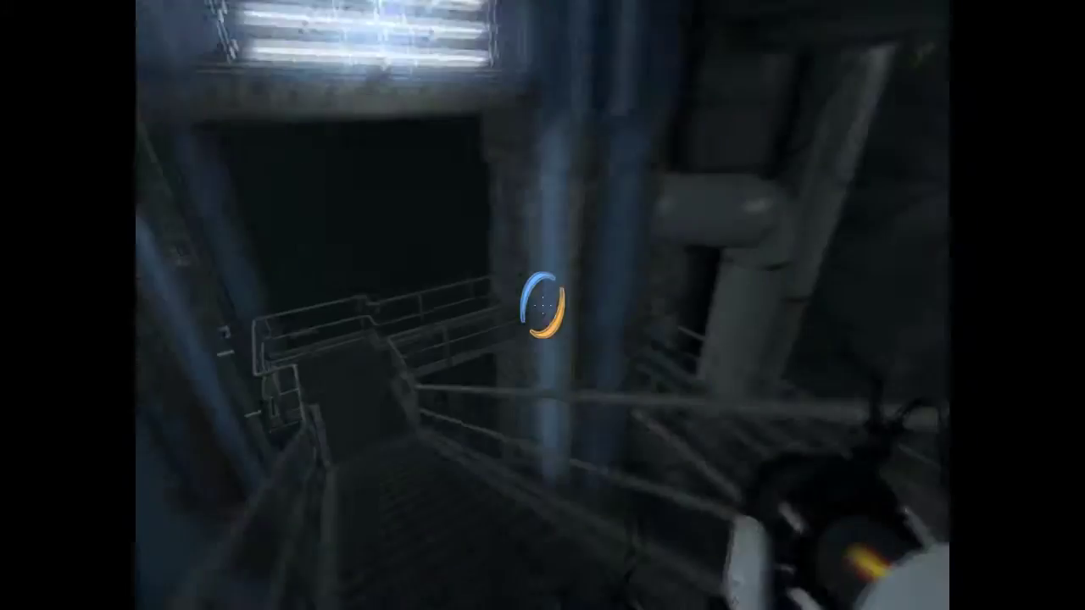
{"action": "key", "text": "w"}
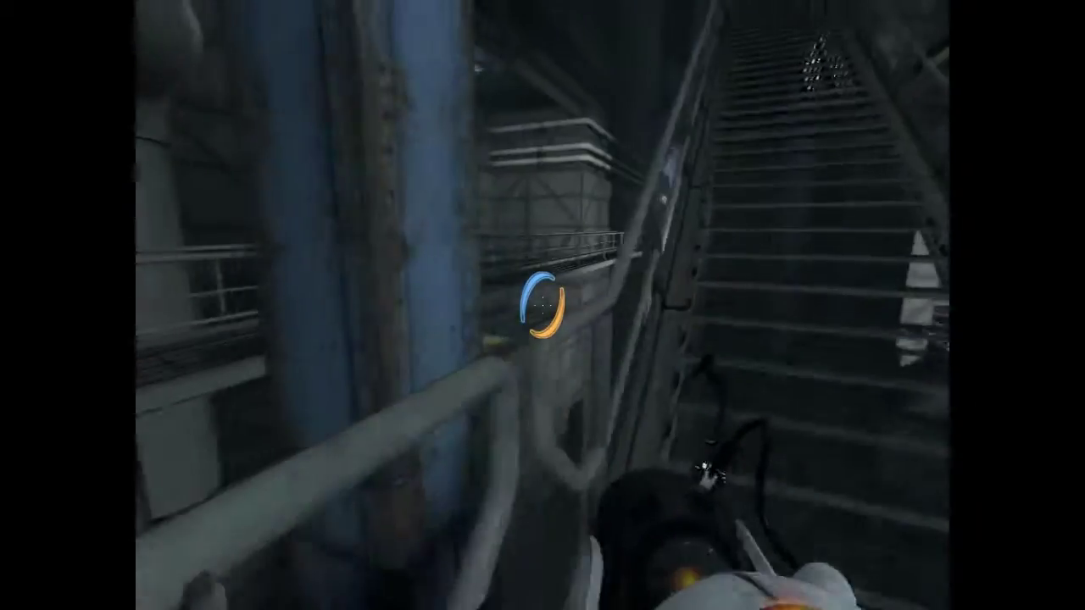
{"action": "key", "text": "w"}
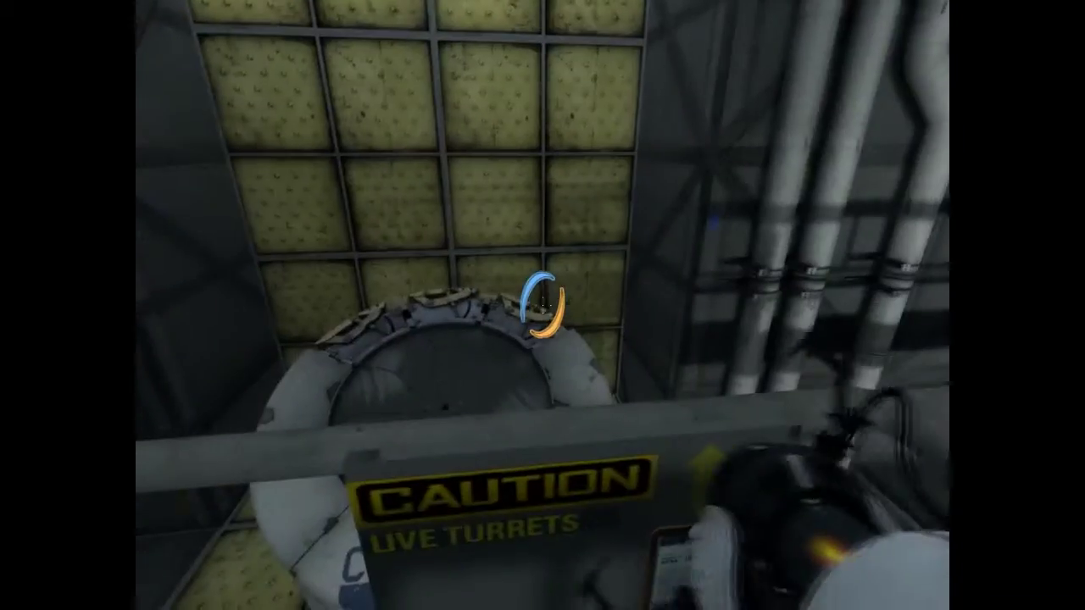
{"action": "key", "text": "w"}
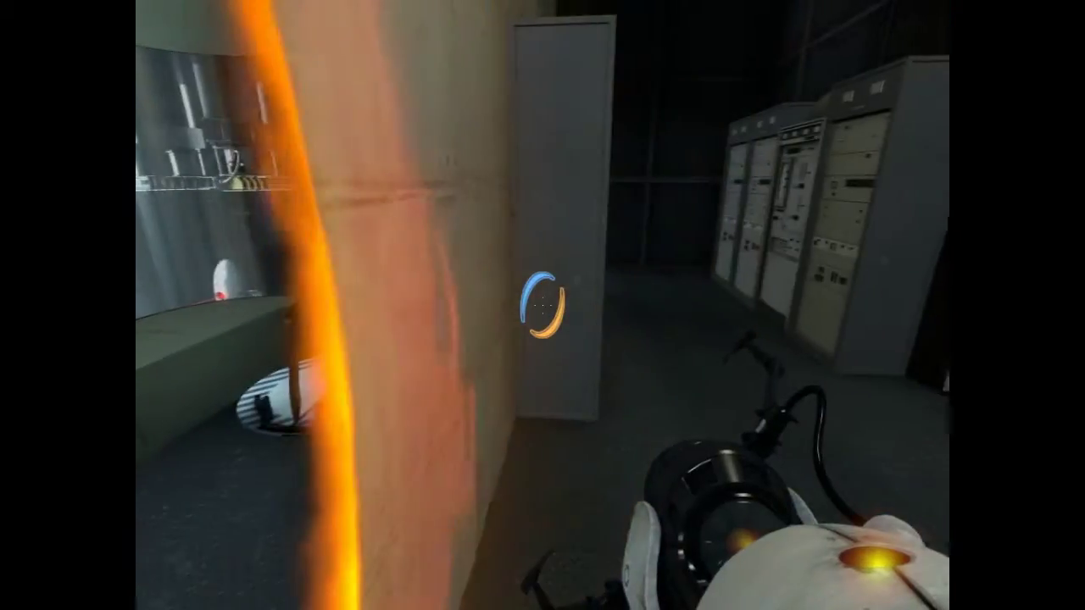
{"action": "key", "text": "w"}
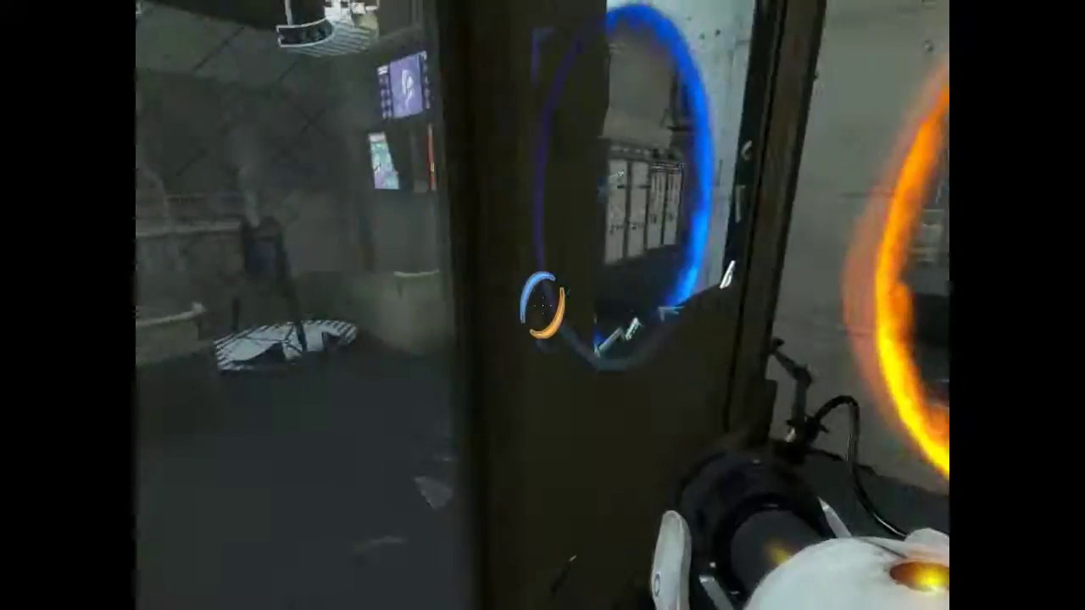
{"action": "key", "text": "w"}
{"action": "key", "text": "w"}
{"action": "key", "text": "w"}
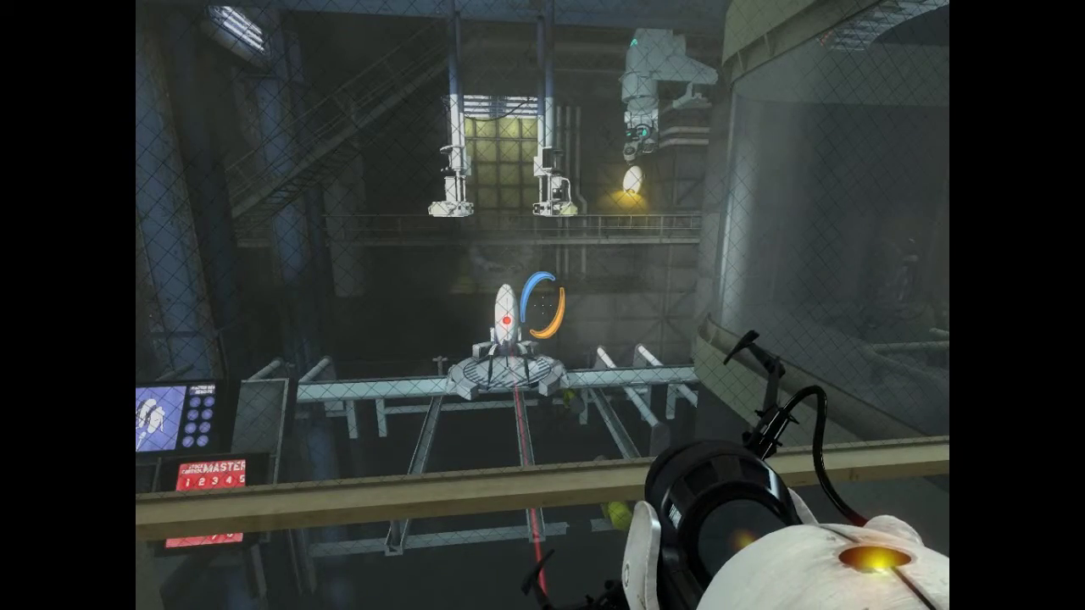
{"action": "key", "text": "s"}
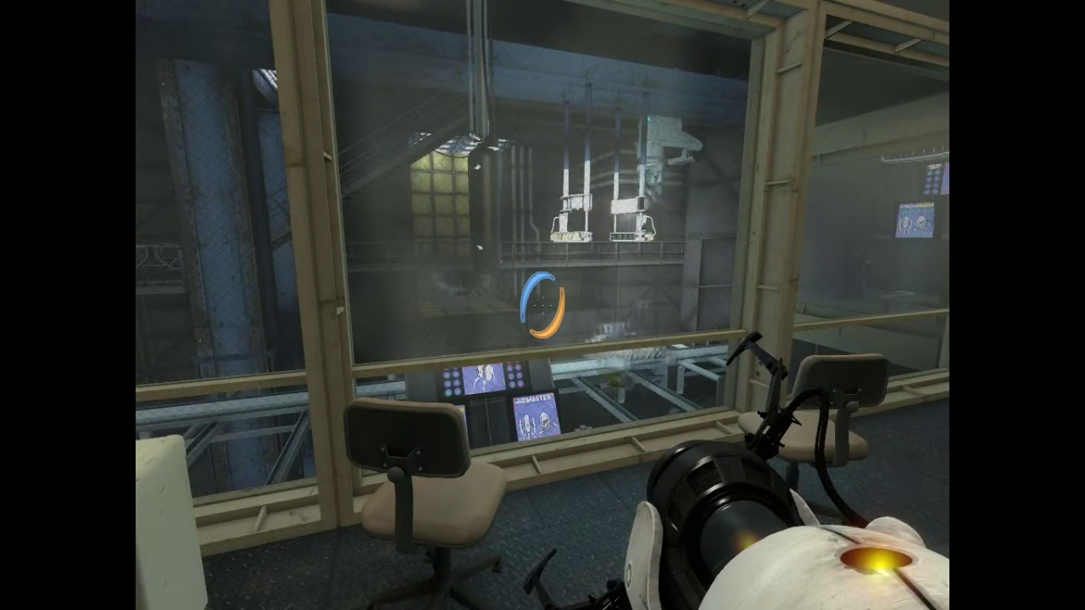
{"action": "key", "text": "w"}
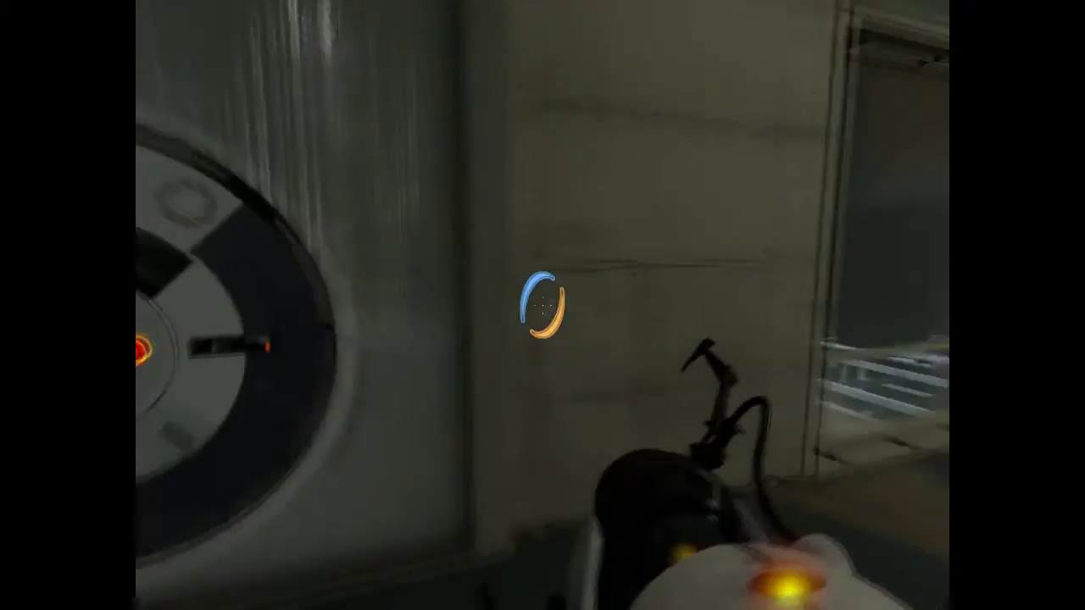
{"action": "key", "text": "w"}
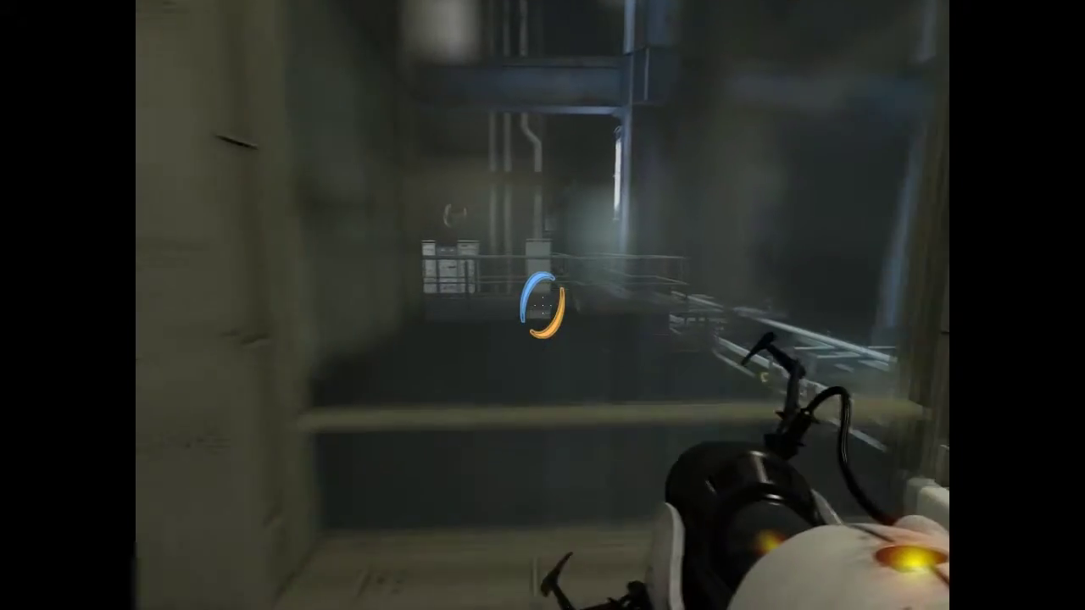